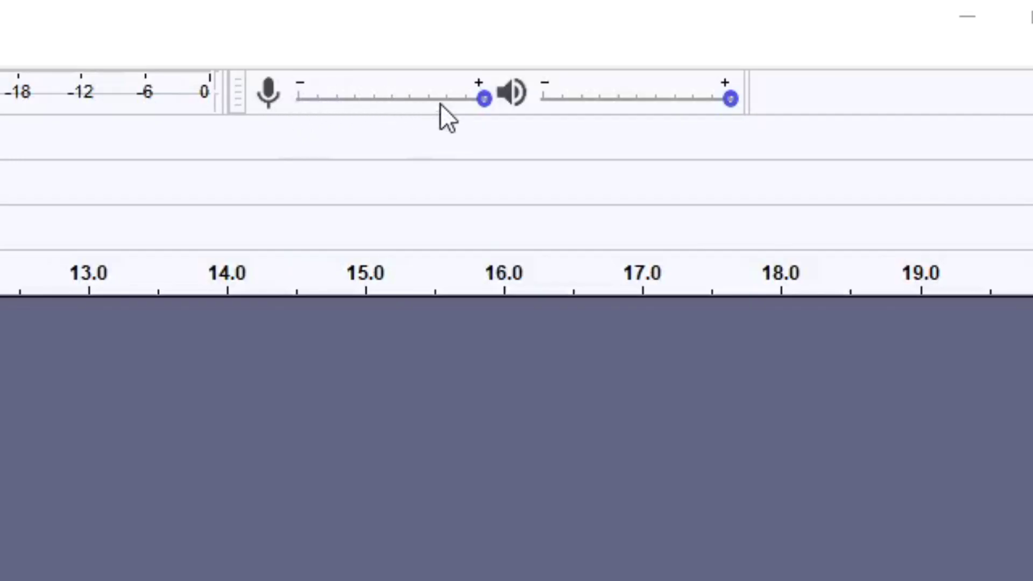
Set the audio host to Windows DirectSound and look through the available recording devices.
mouse_move(558, 97)
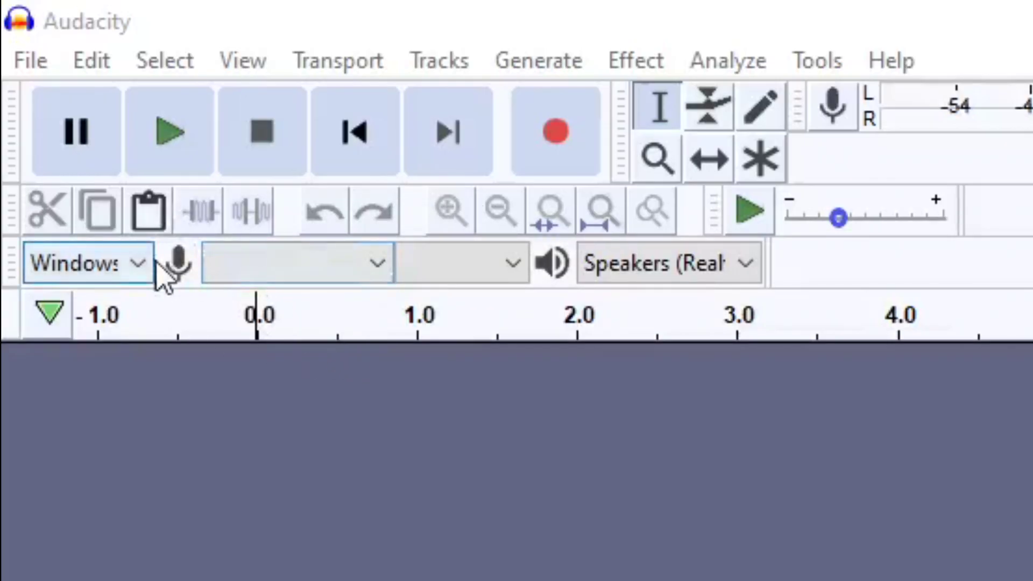
click(101, 273)
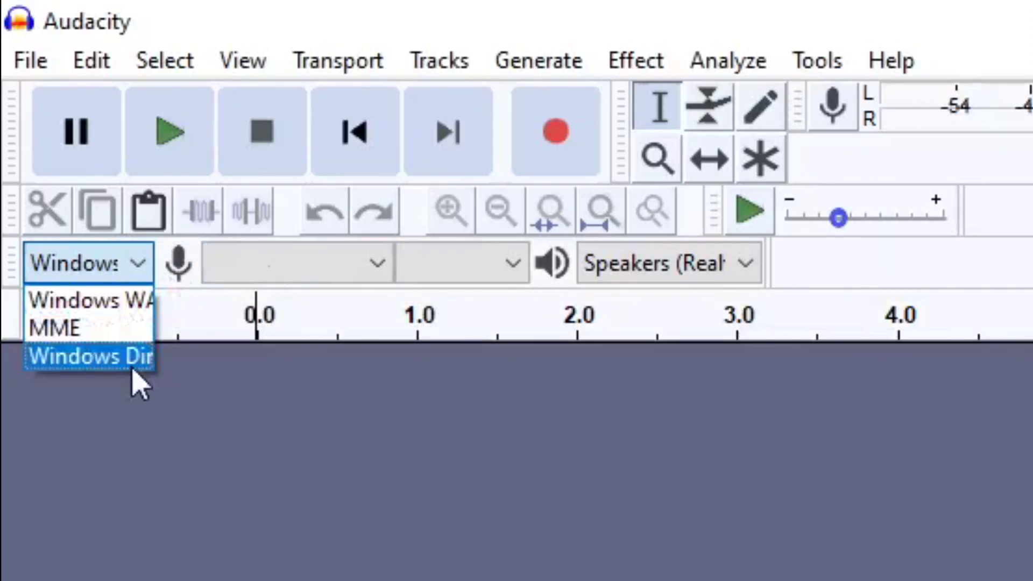
click(113, 356)
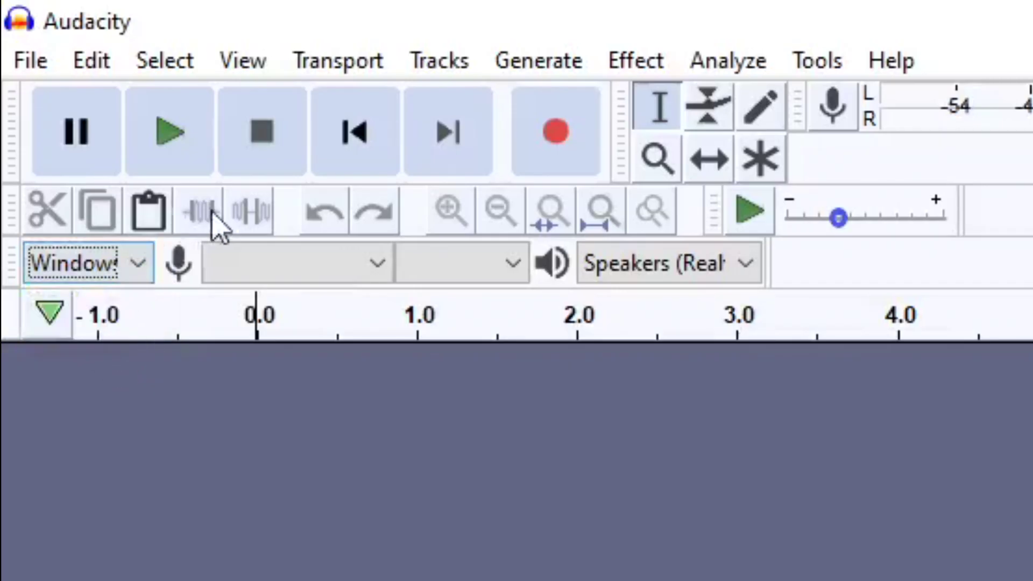
click(258, 281)
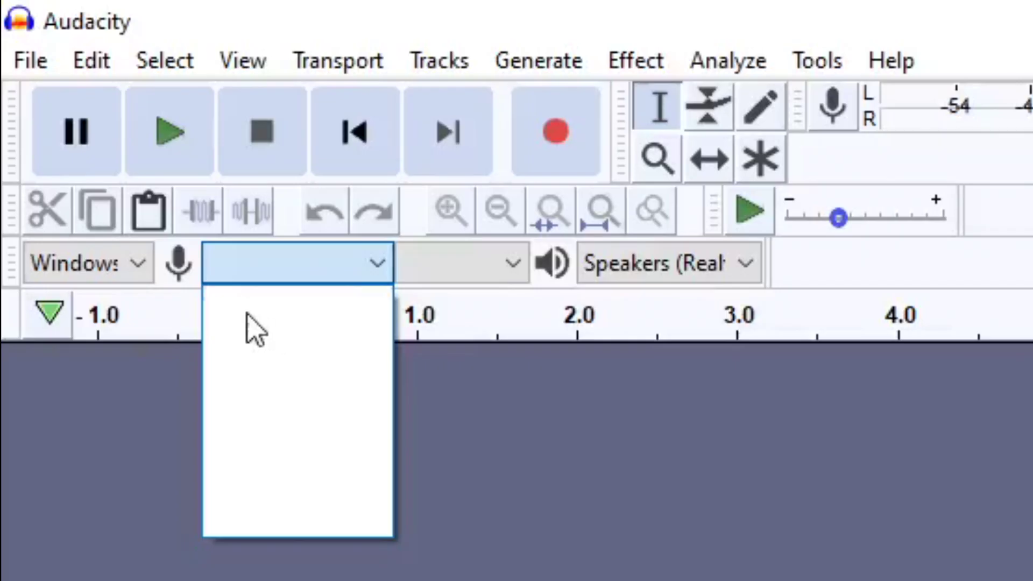
click(122, 279)
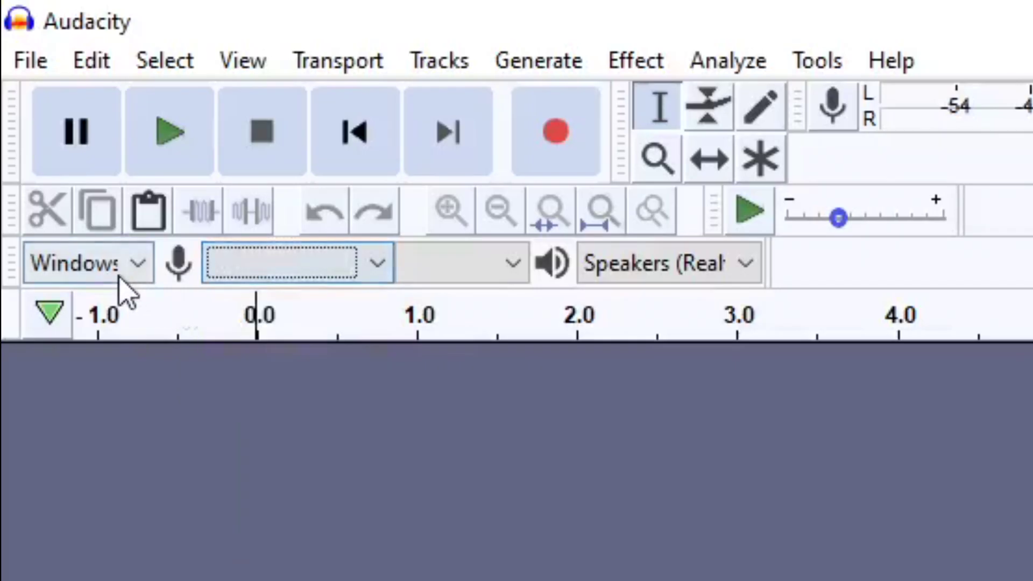
click(120, 272)
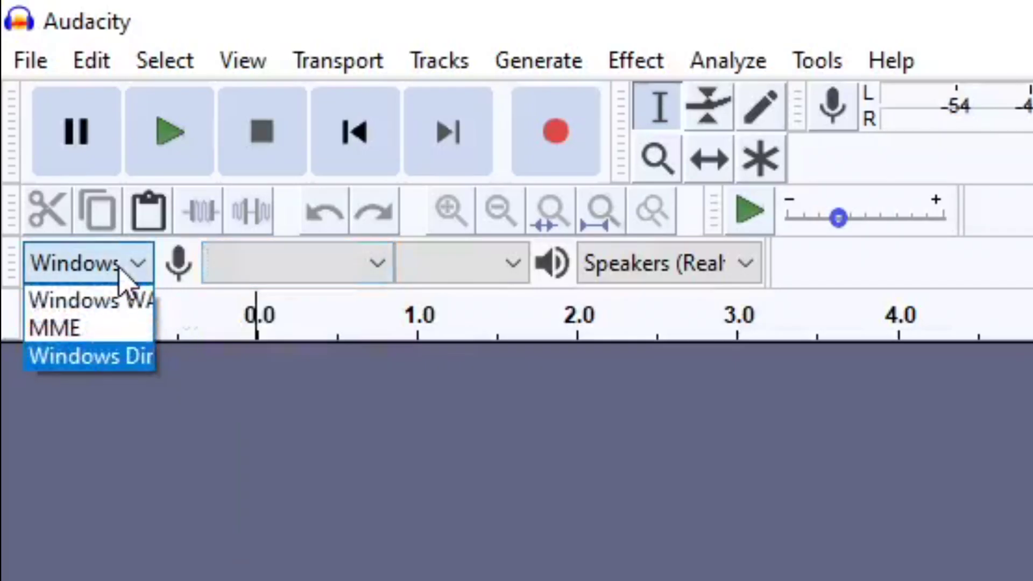
click(330, 275)
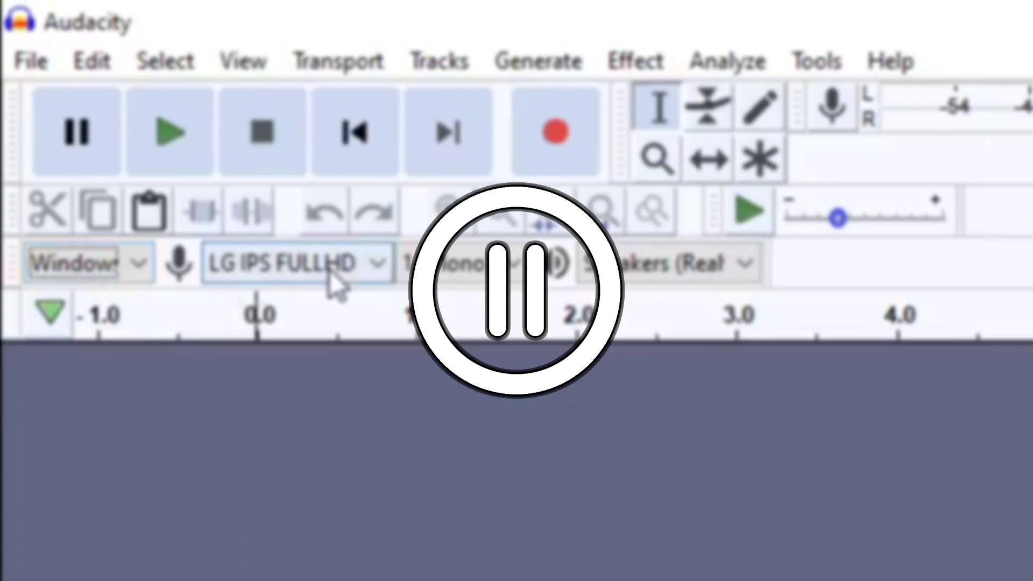
Set the audio host to Windows WASAPI and the recording device to Microphone (2- Scarlett 2i2 USB).
click(120, 265)
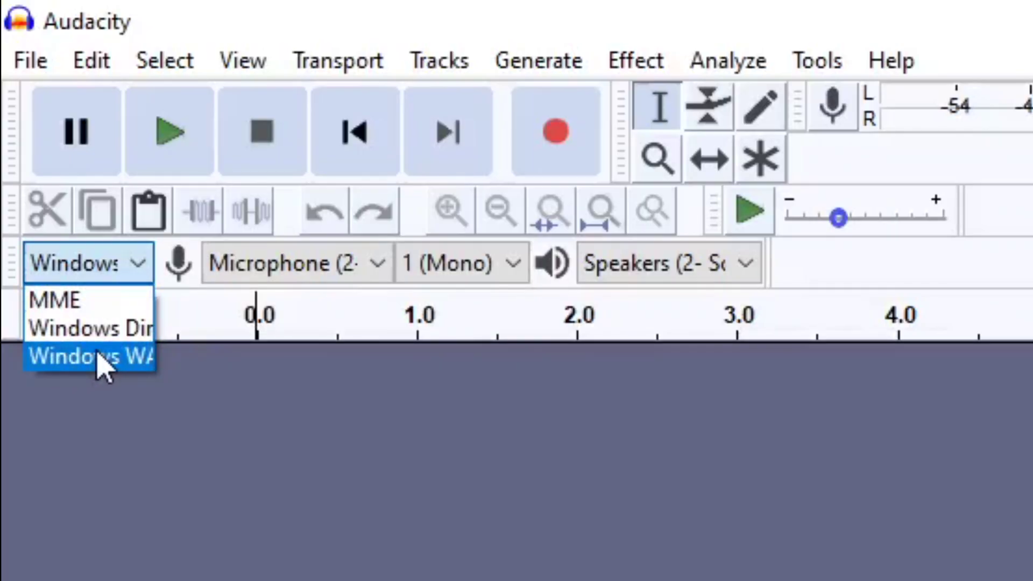
click(99, 359)
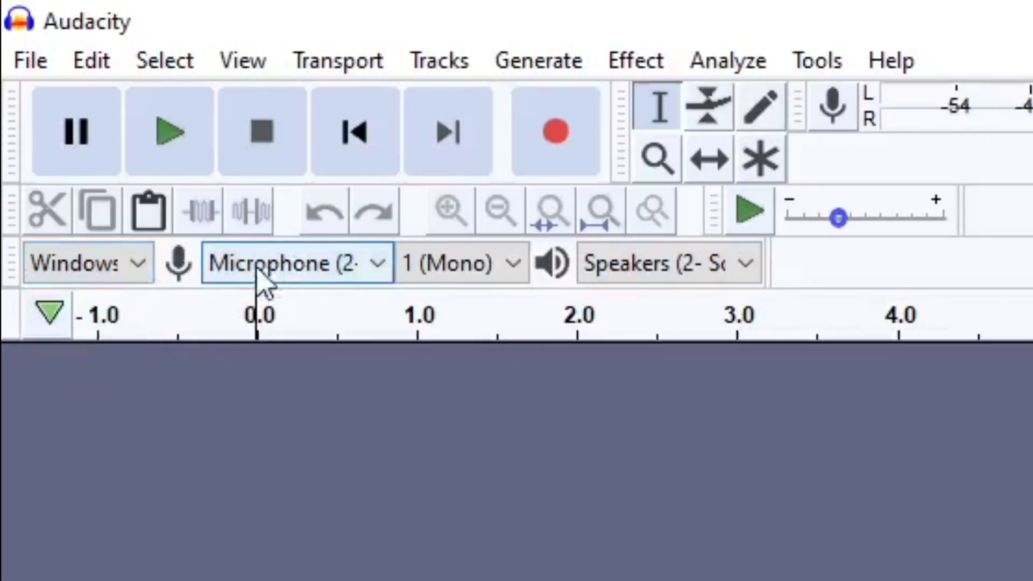
click(239, 281)
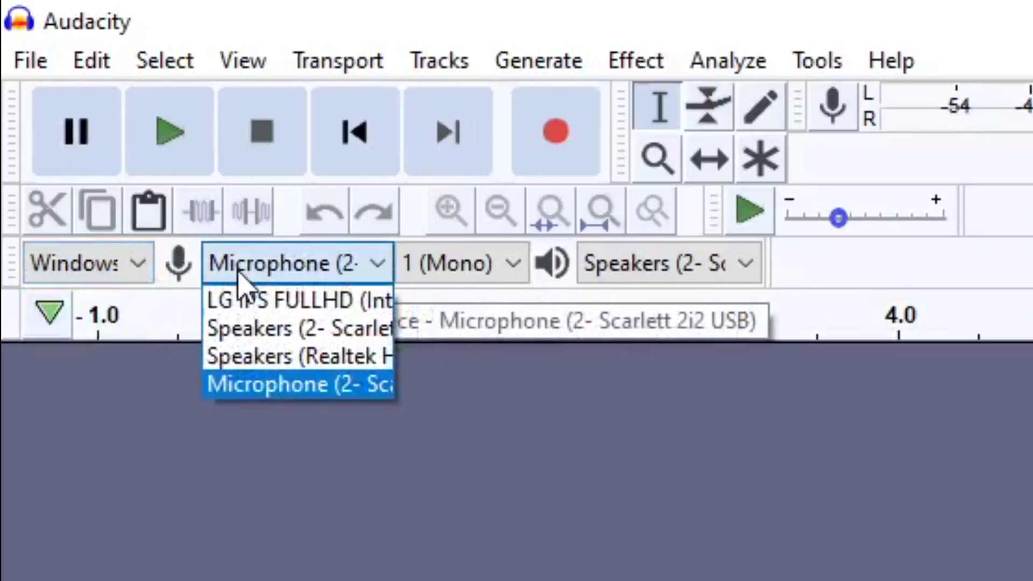
click(323, 387)
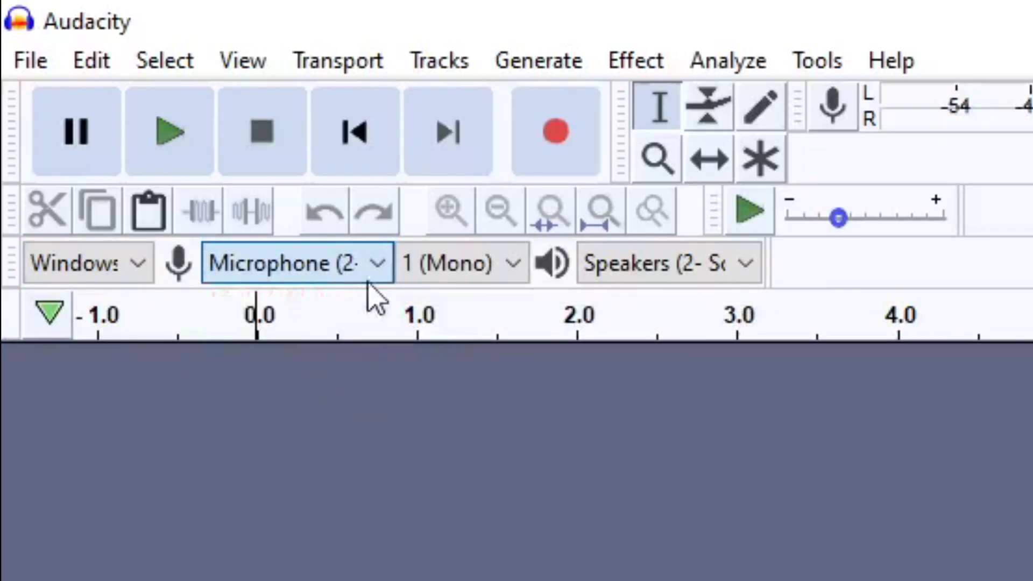
Choose 1 (Mono) as the recording channels and LG IPS FULLHD as the playback device.
click(492, 269)
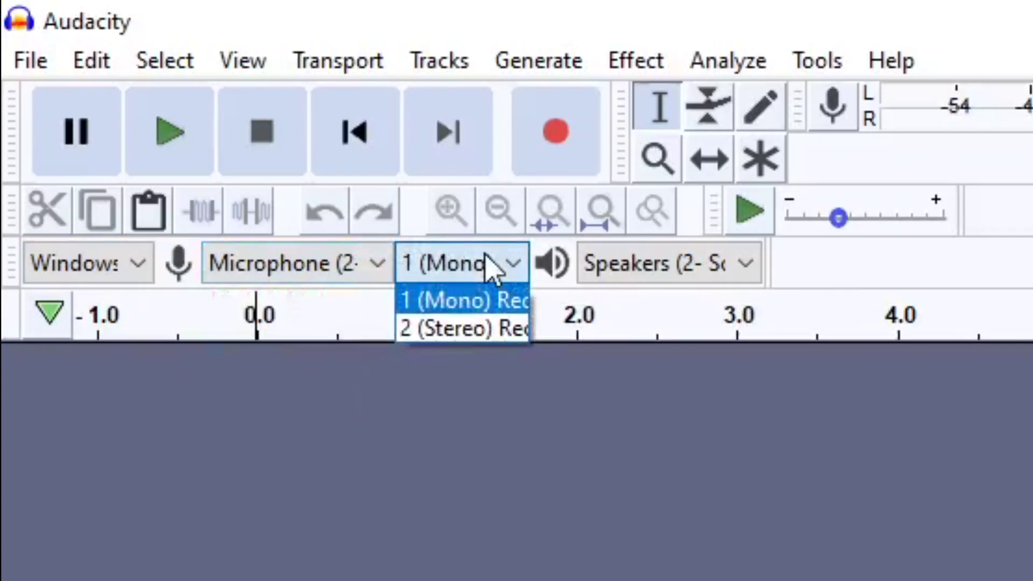
click(475, 311)
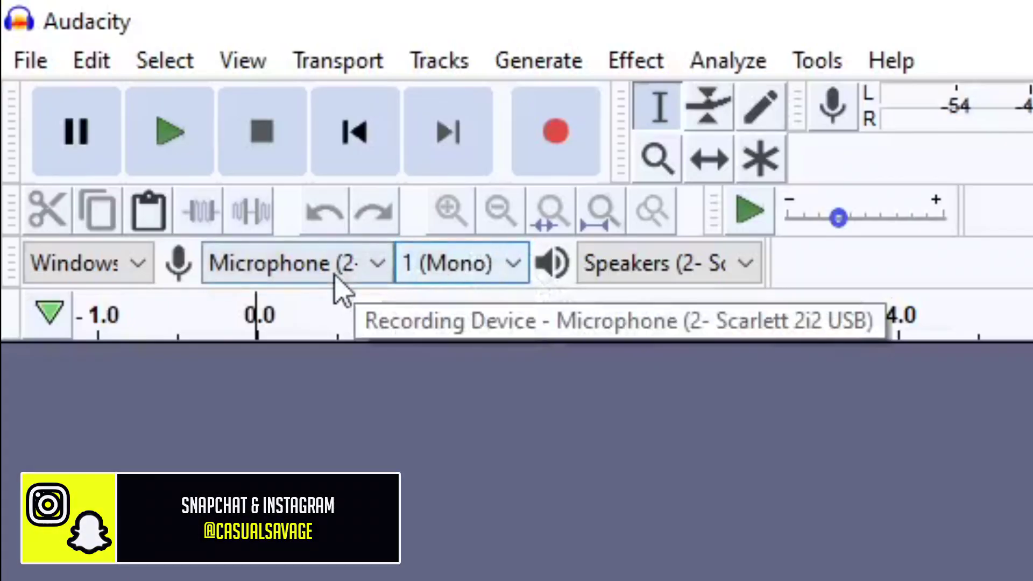
click(444, 263)
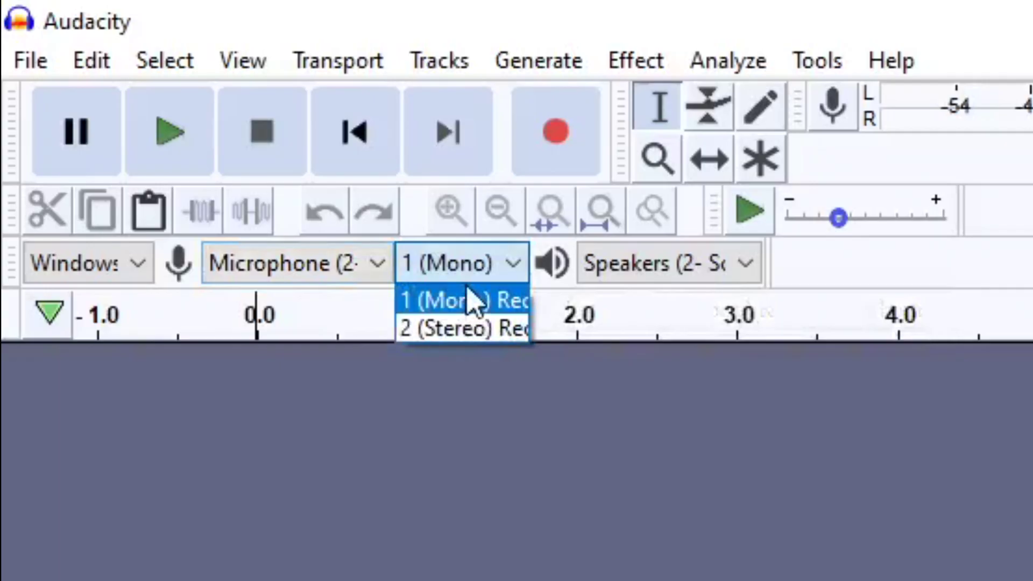
click(466, 307)
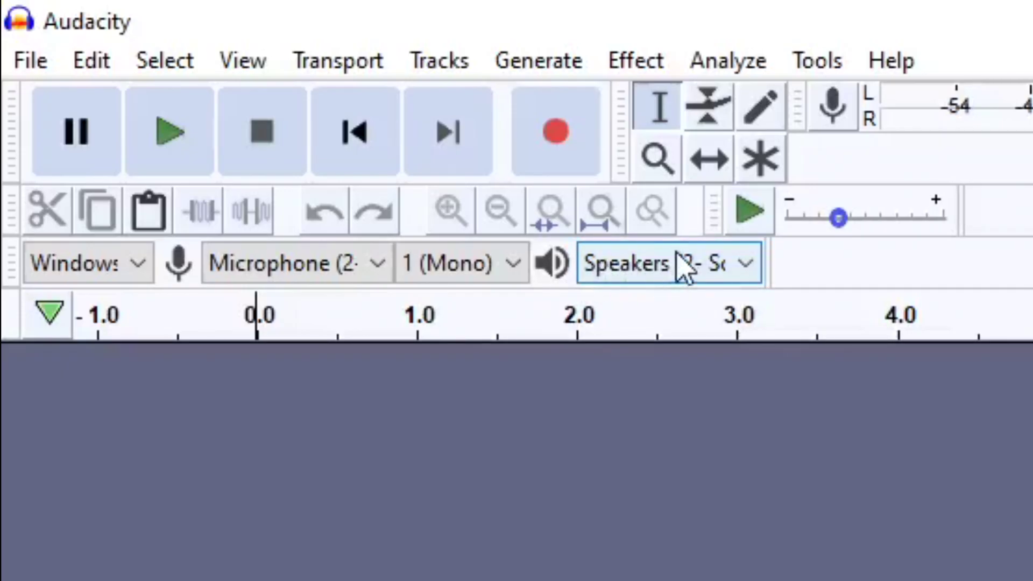
click(681, 271)
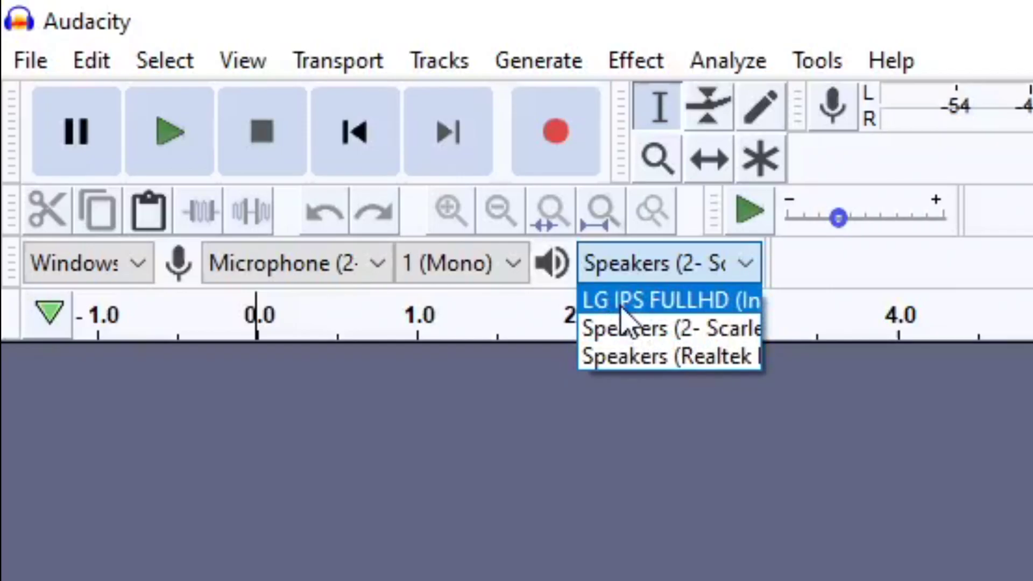
click(673, 304)
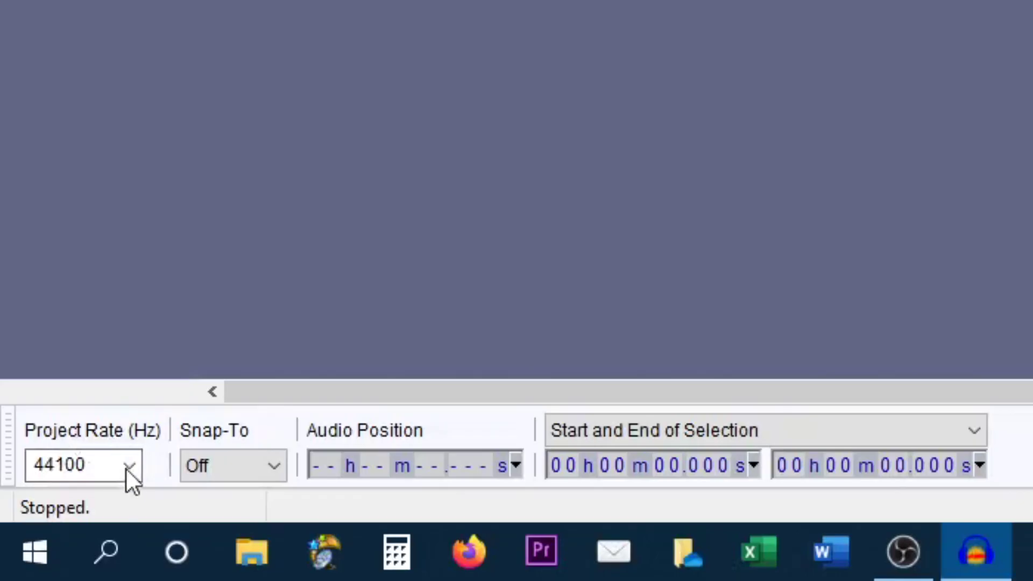
Review the available project sample rates and the Snap-To options.
click(131, 472)
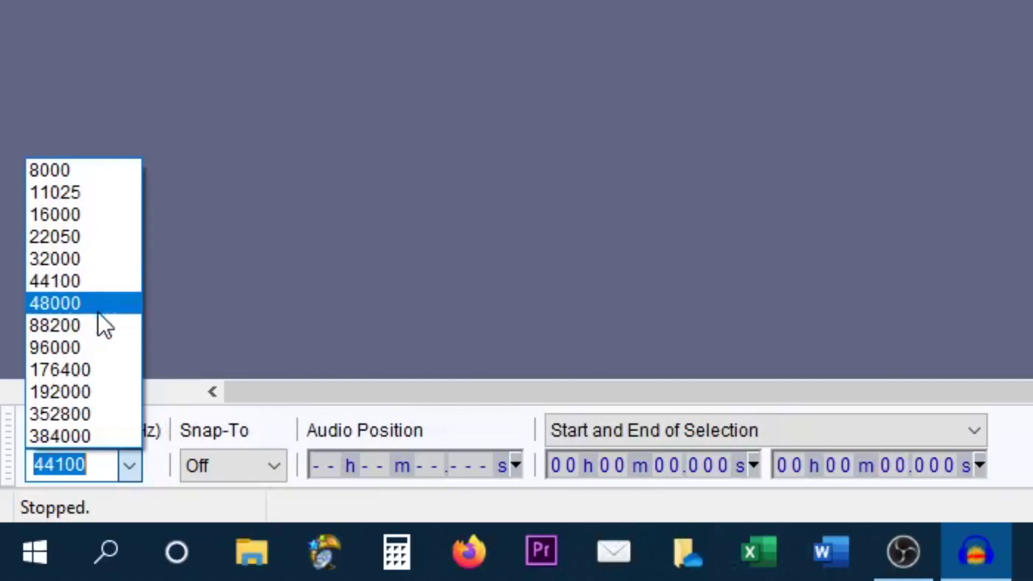
click(238, 428)
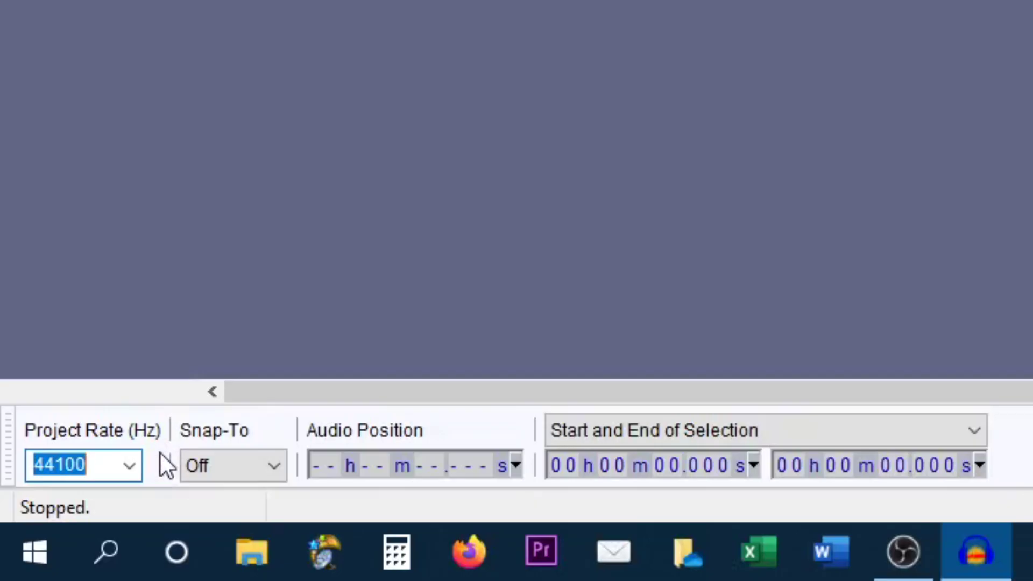
key(Tab)
click(211, 474)
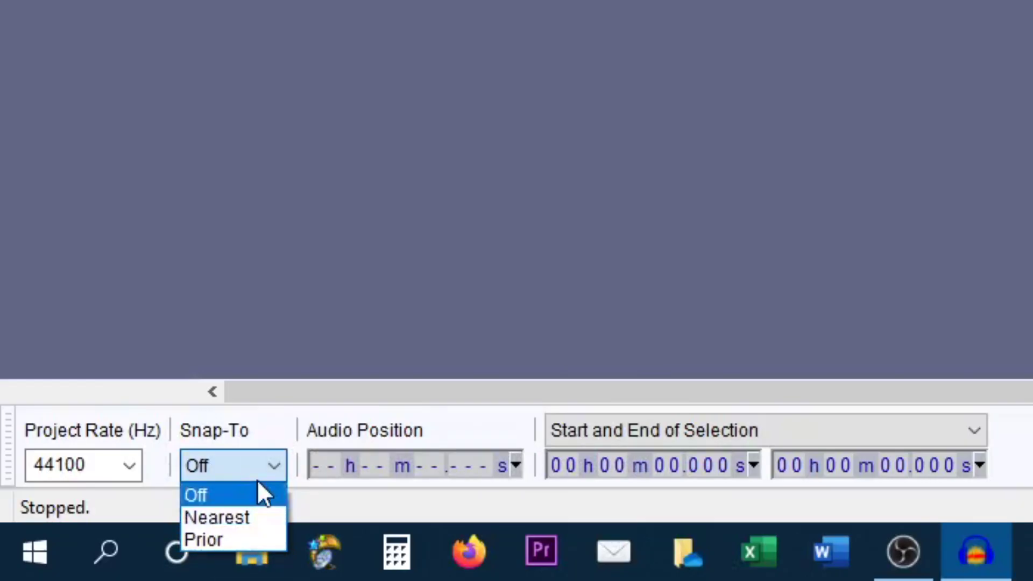
click(254, 455)
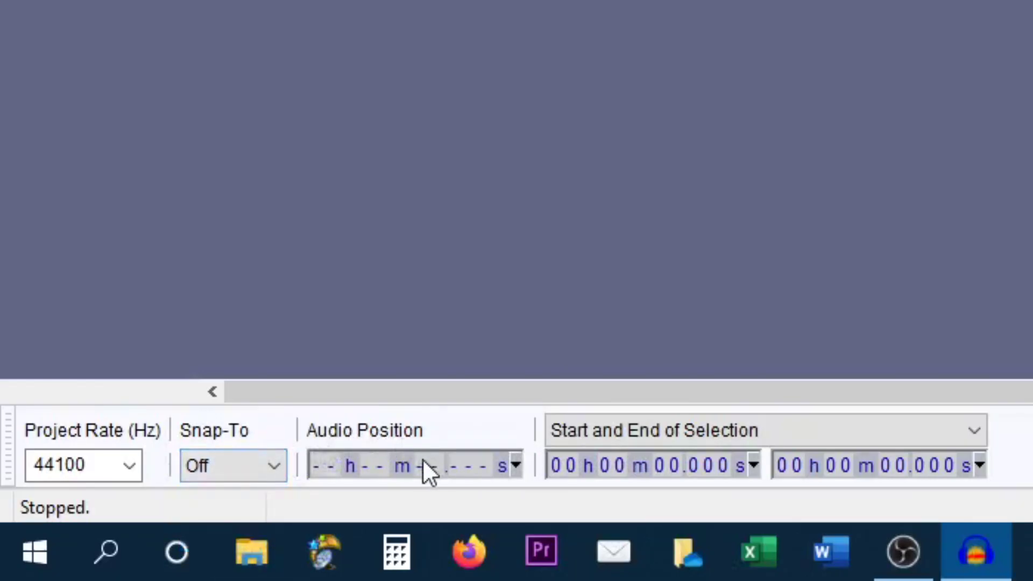
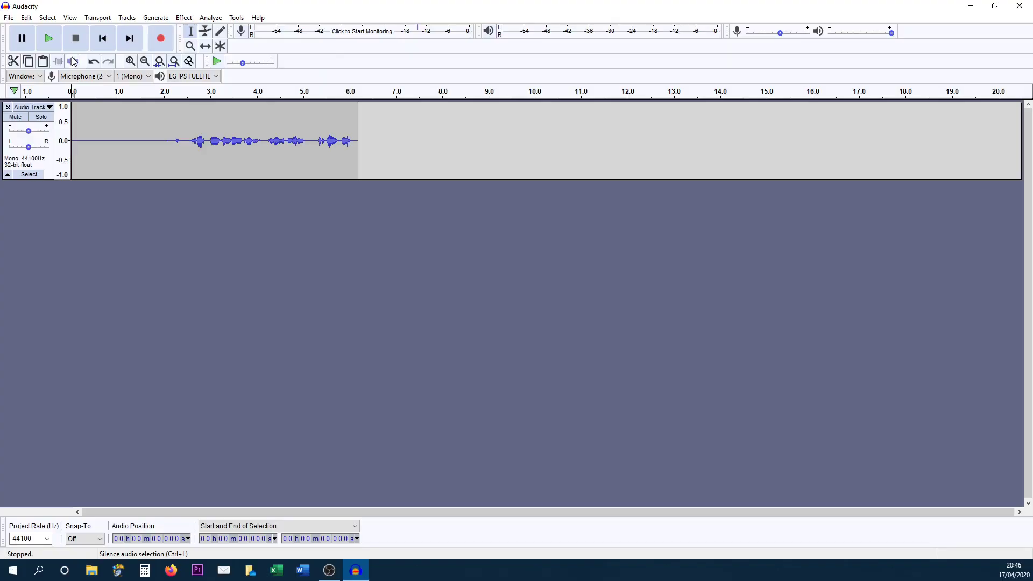
Delete the existing audio track and raise the recording volume to 0.86.
click(8, 110)
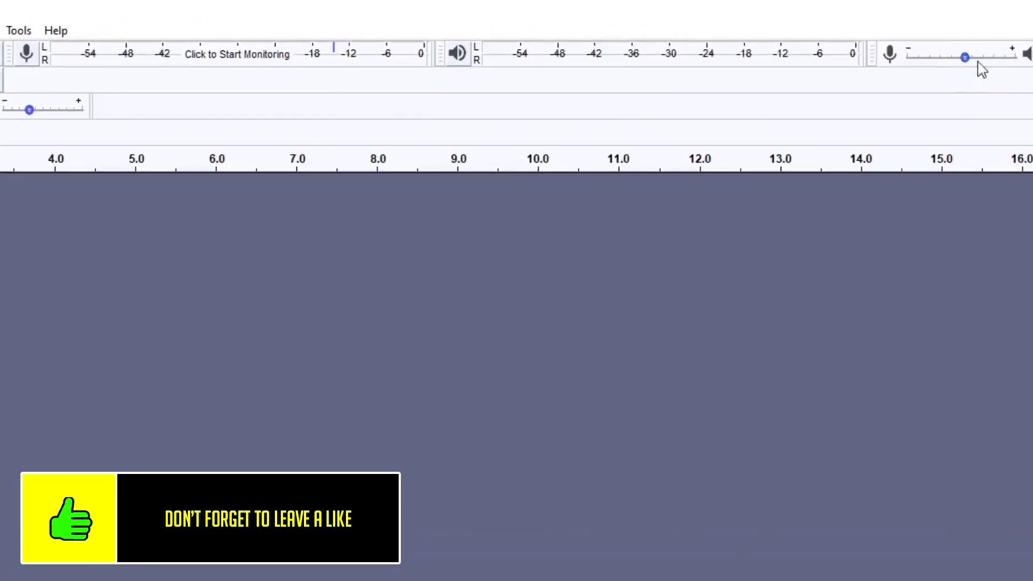
mouse_move(967, 61)
drag(967, 58, 1005, 58)
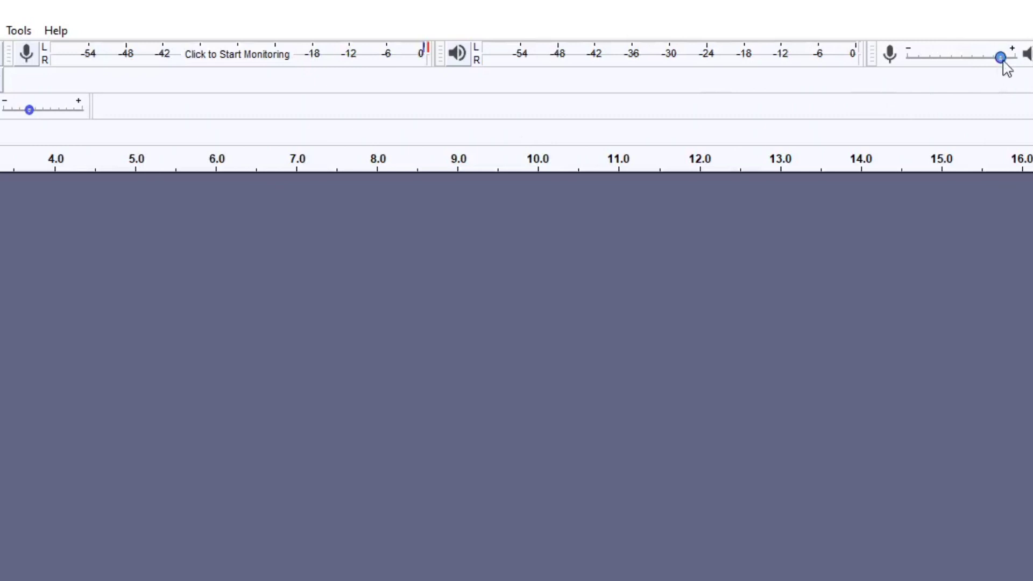
mouse_move(1002, 64)
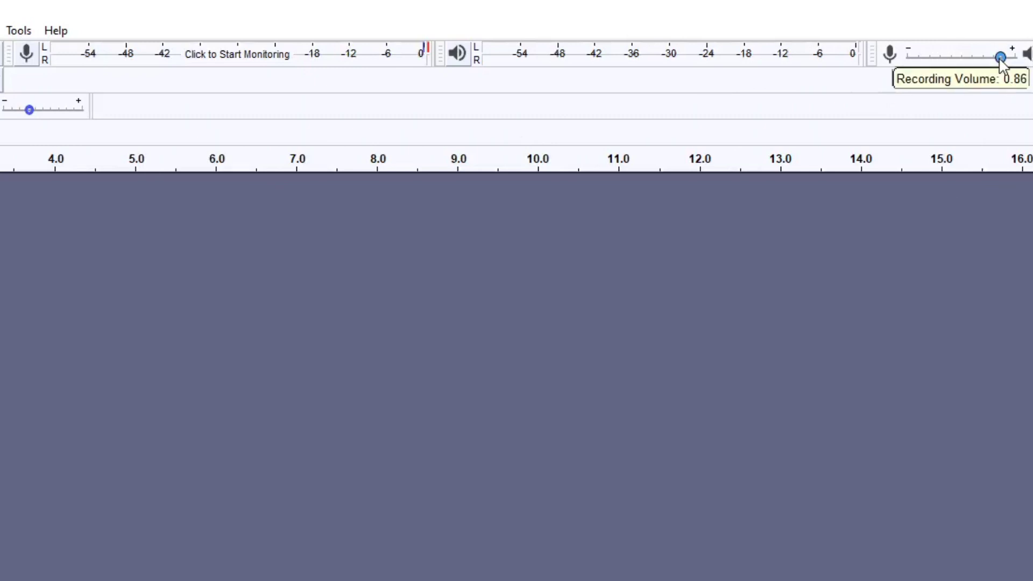
Start monitoring the microphone level and record a voice take of about 12 seconds, pausing and resuming it once.
click(261, 61)
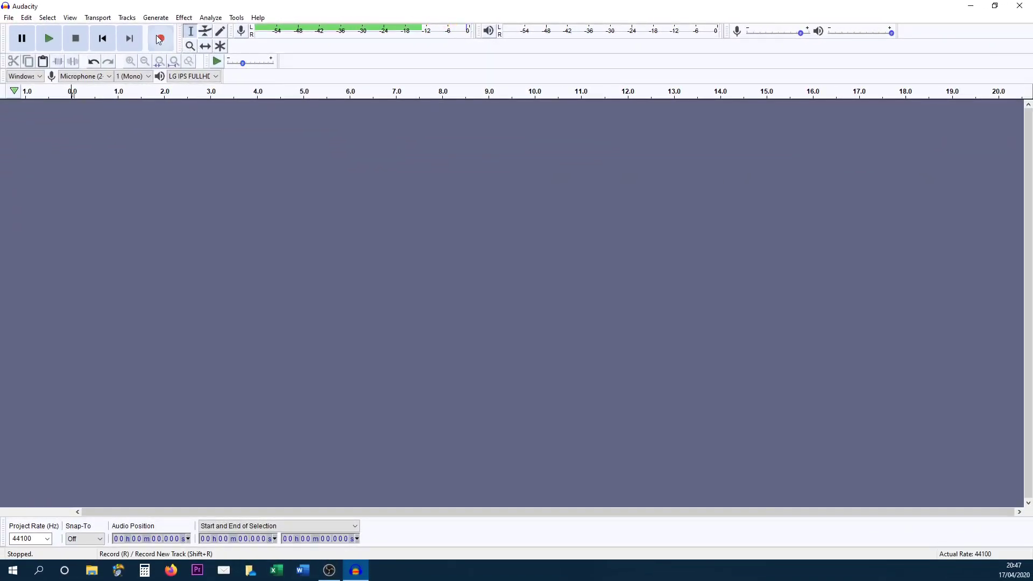
click(161, 40)
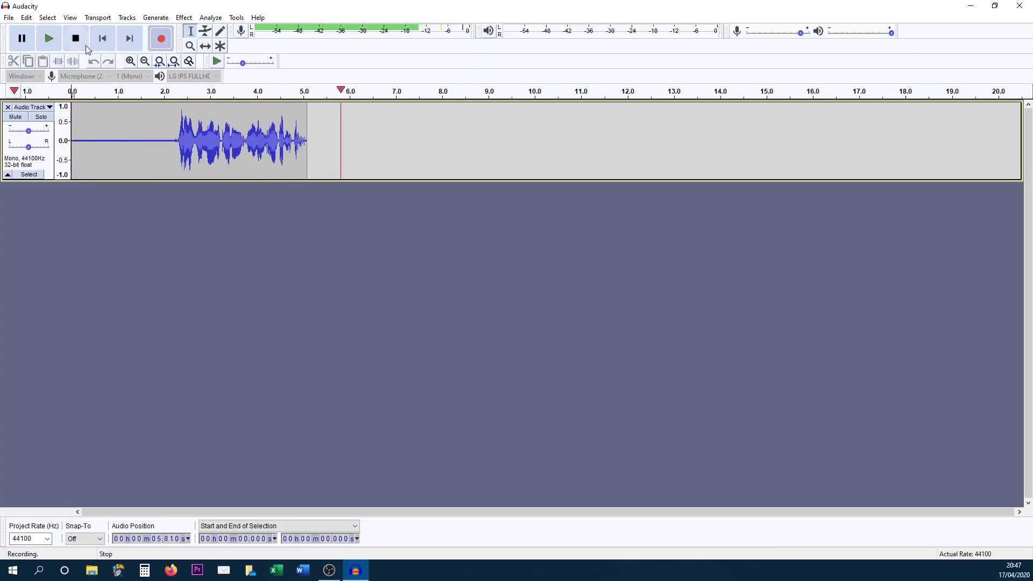
click(27, 43)
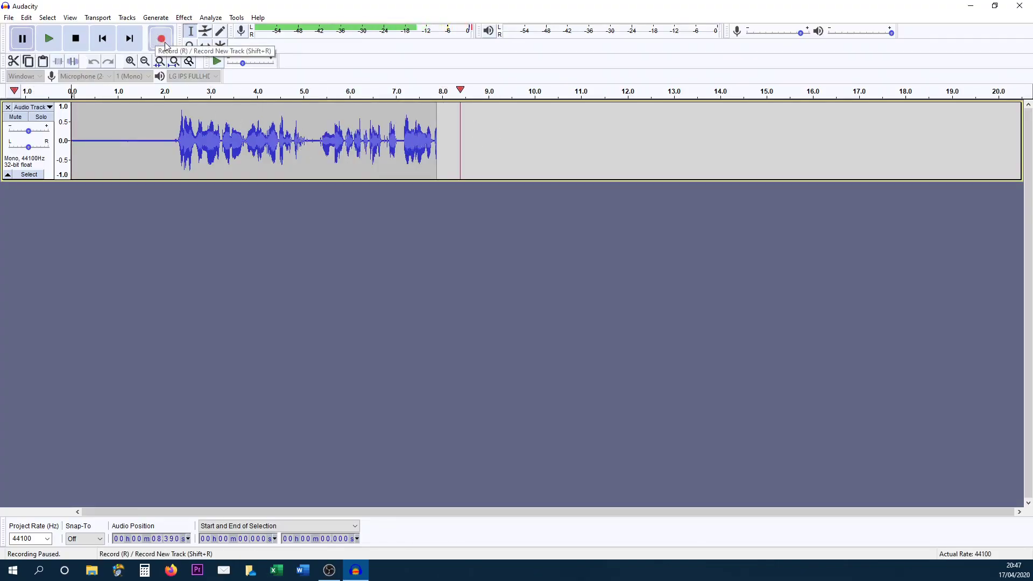
click(28, 41)
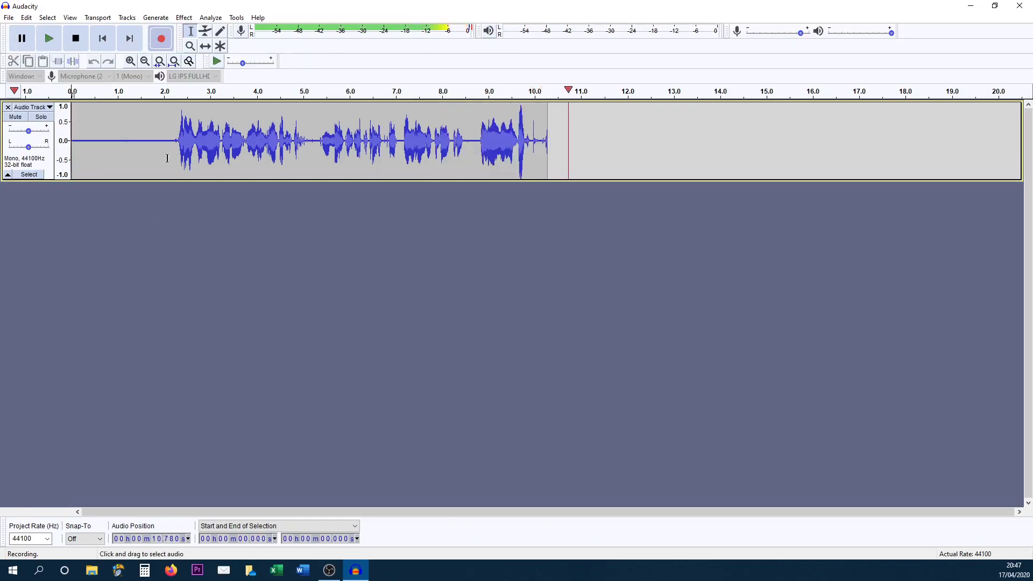
click(78, 39)
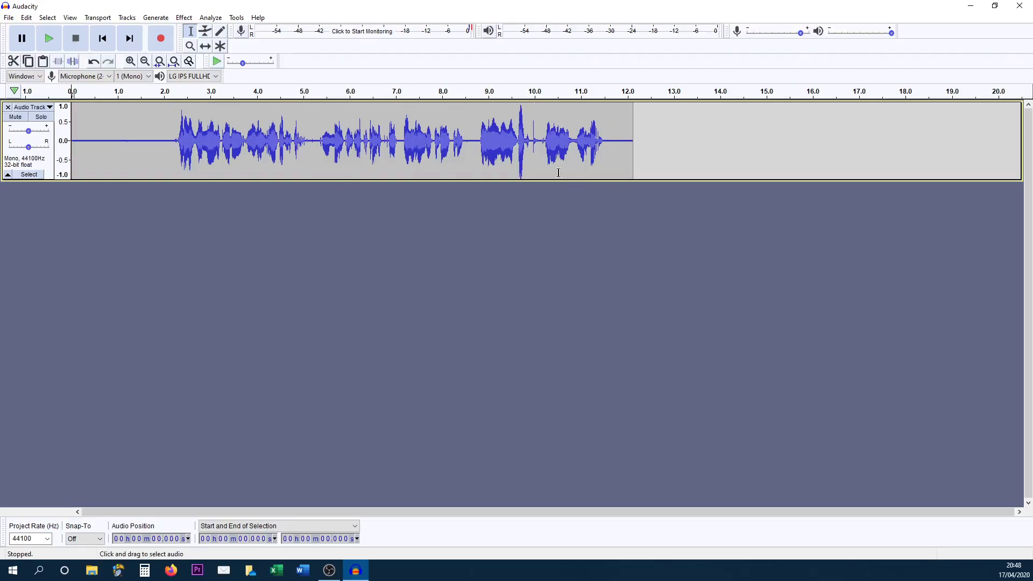
Place the cursor at about 6.56 seconds in the recorded track and restart input level monitoring.
drag(362, 134, 128, 135)
click(376, 138)
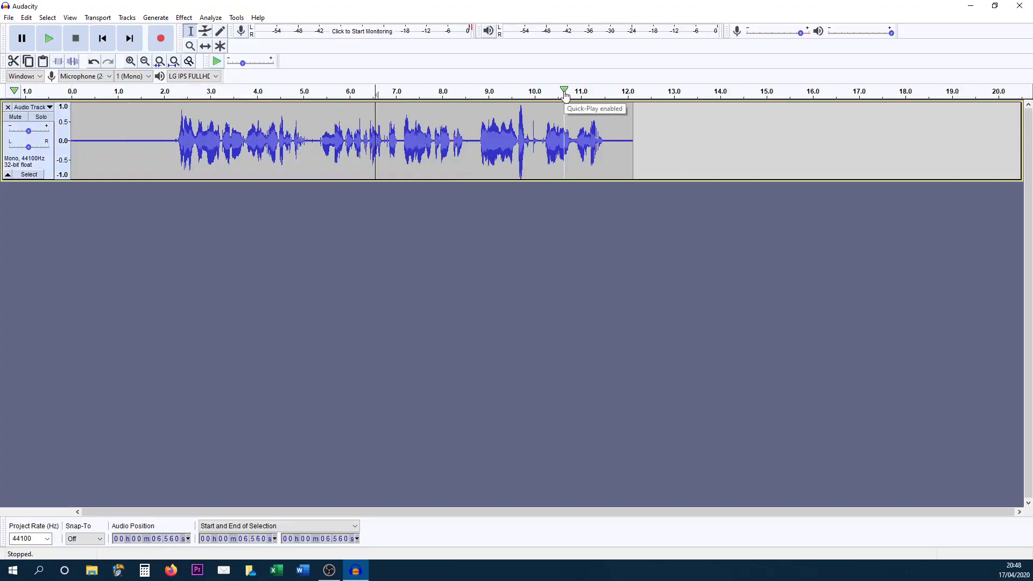
click(367, 34)
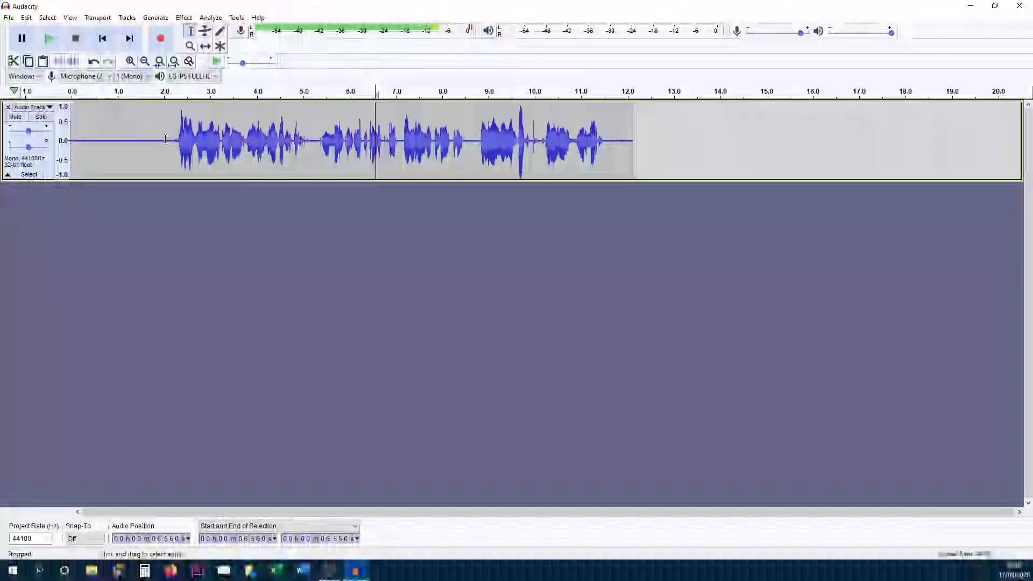
Capture a noise profile for Noise Reduction from the silent first 2.1 seconds or so of the recording.
drag(165, 138, 71, 141)
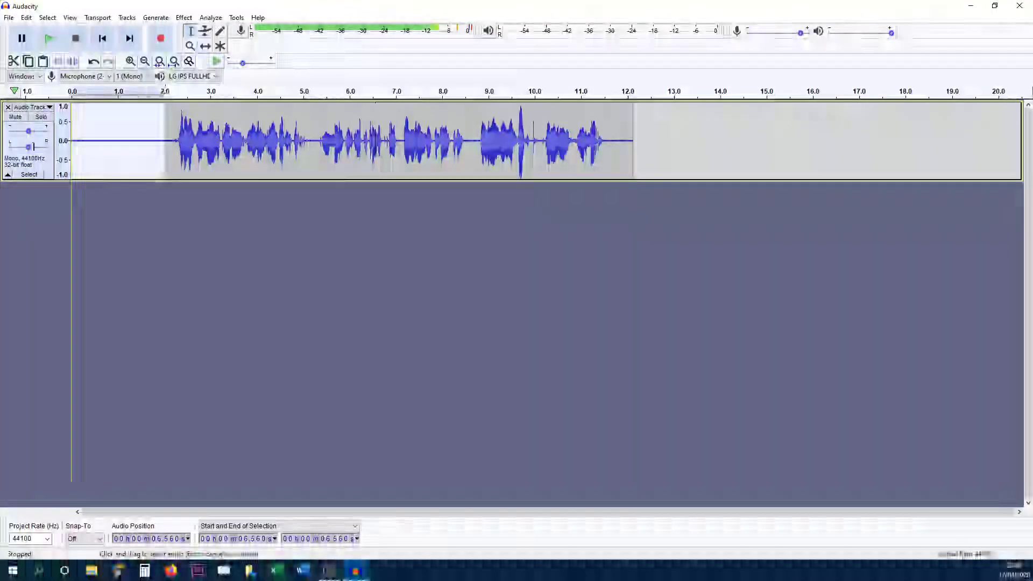
click(172, 138)
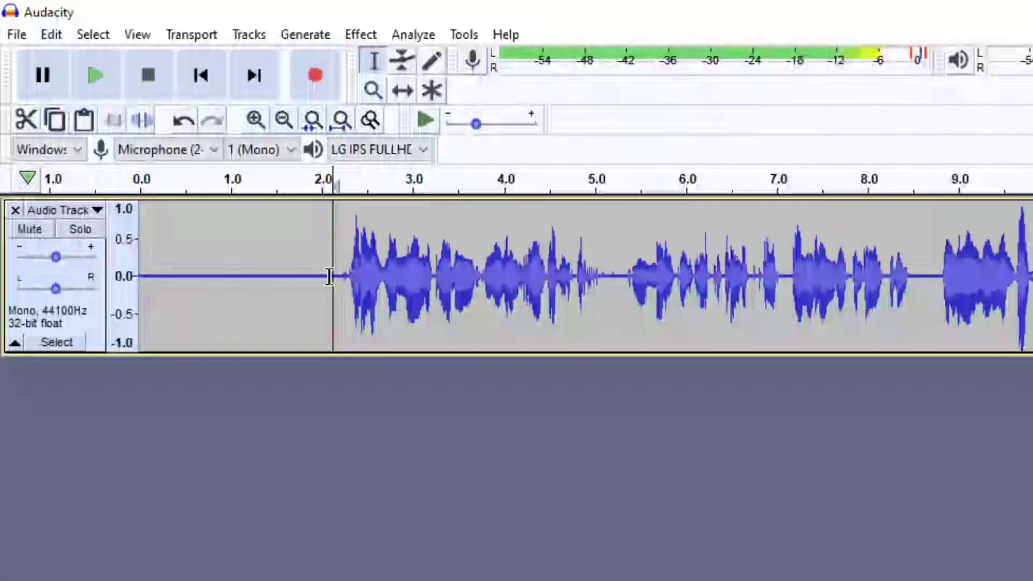
drag(332, 271, 141, 284)
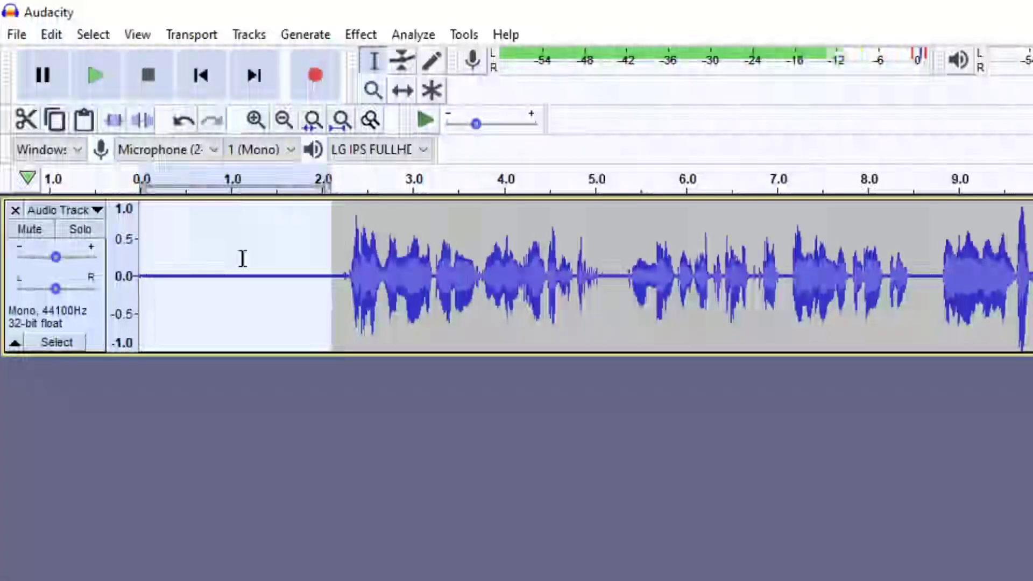
click(376, 28)
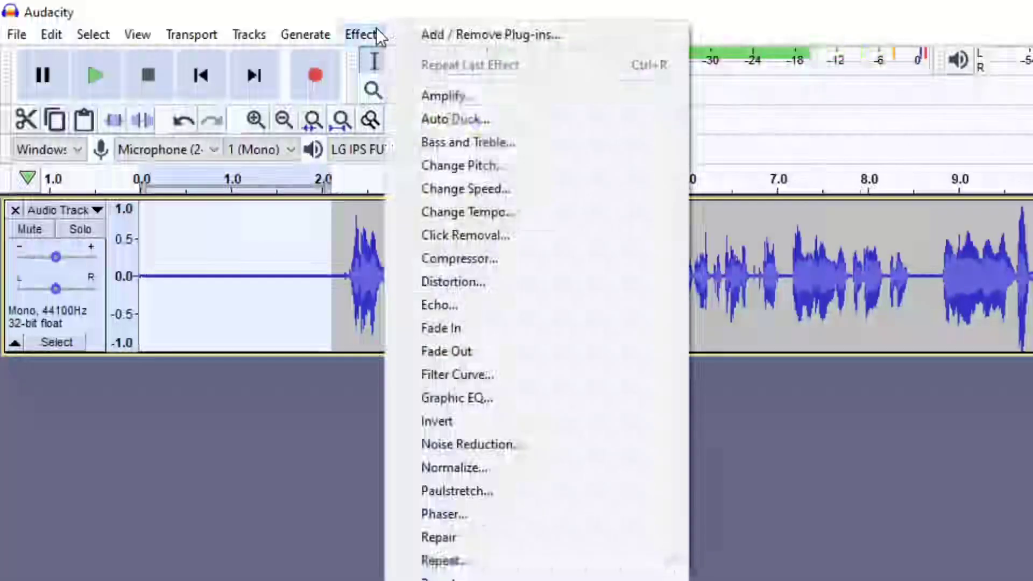
click(537, 452)
click(524, 173)
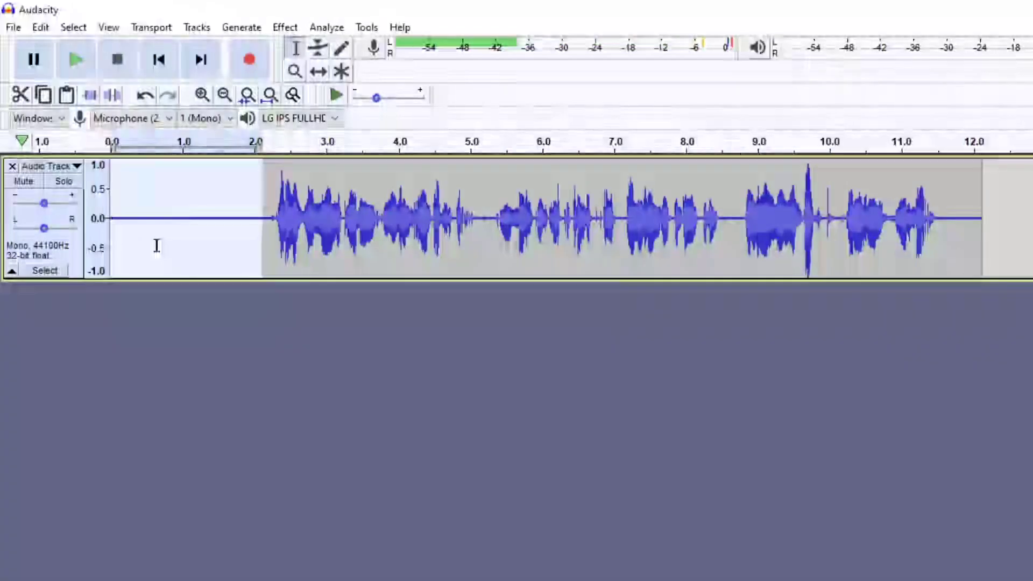
Apply Noise Reduction to the whole recording with 12 dB reduction, sensitivity 6.00 and 3 frequency smoothing bands.
click(129, 248)
key(ctrl+a)
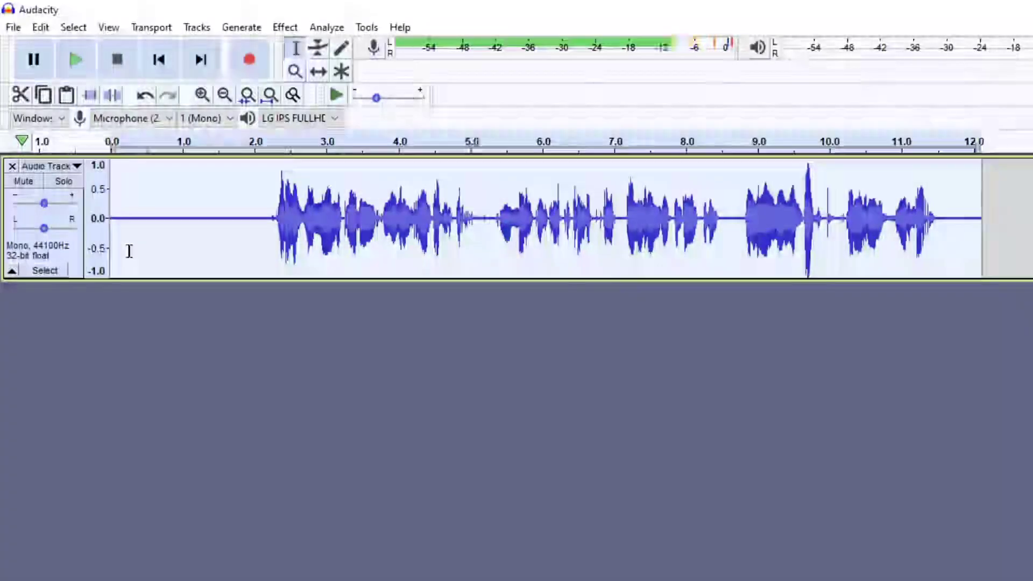
click(286, 33)
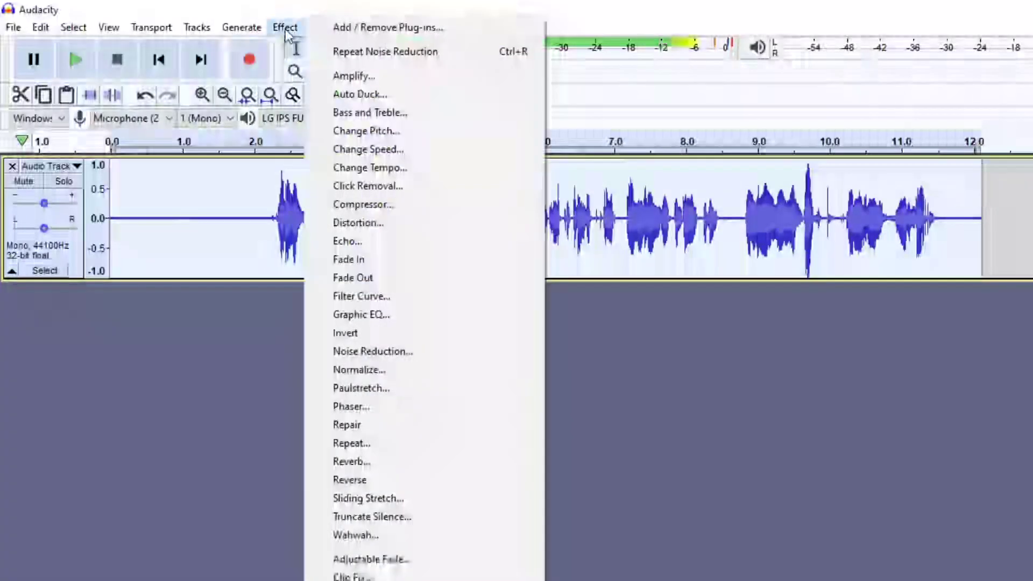
click(405, 356)
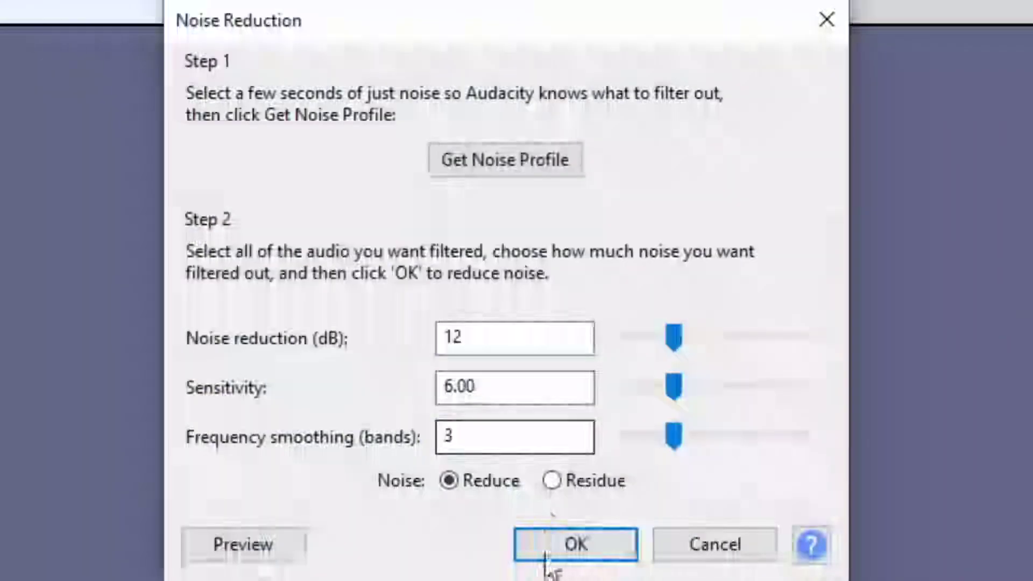
click(557, 547)
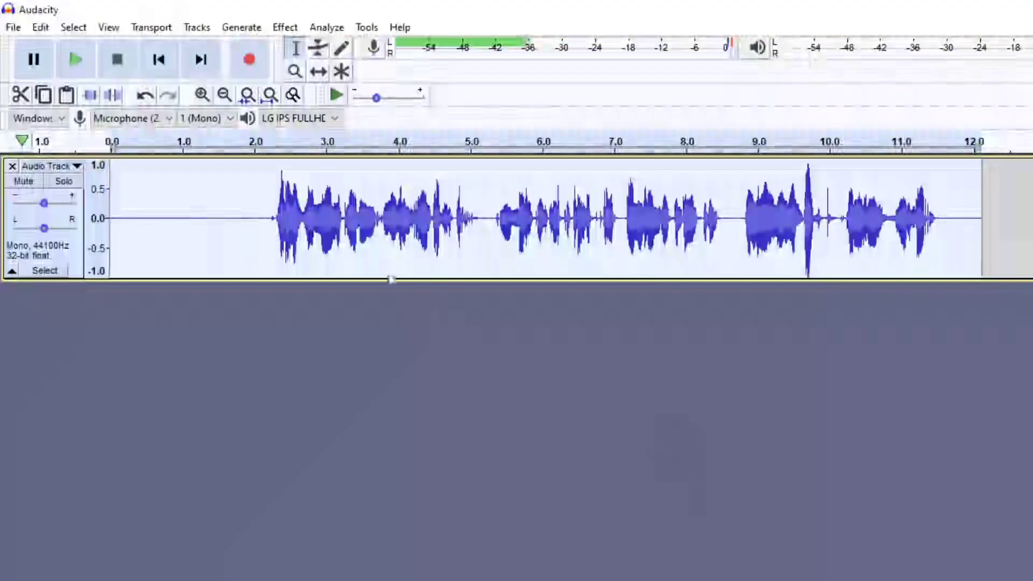
Normalize the whole recording.
click(286, 28)
click(381, 370)
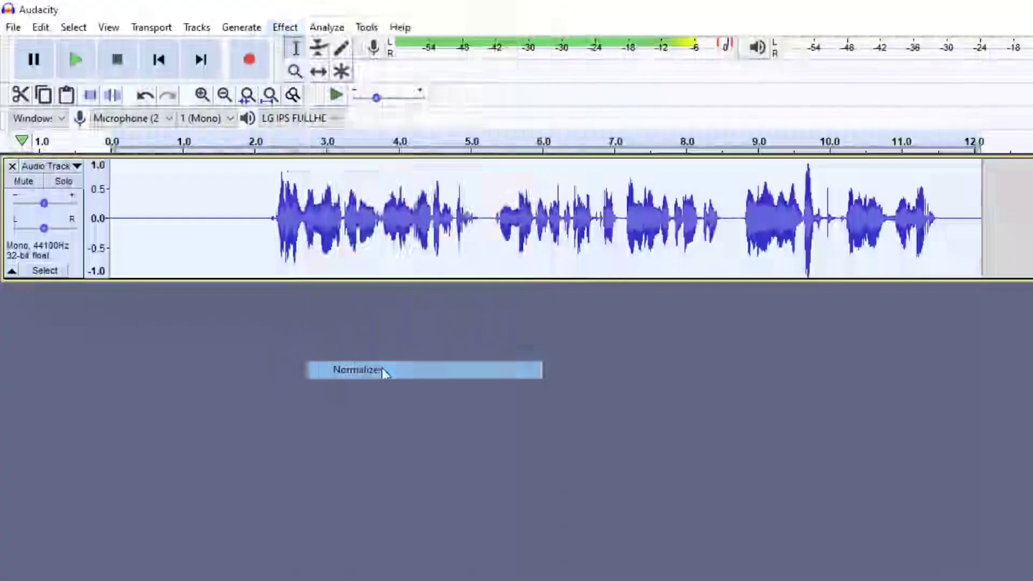
click(835, 481)
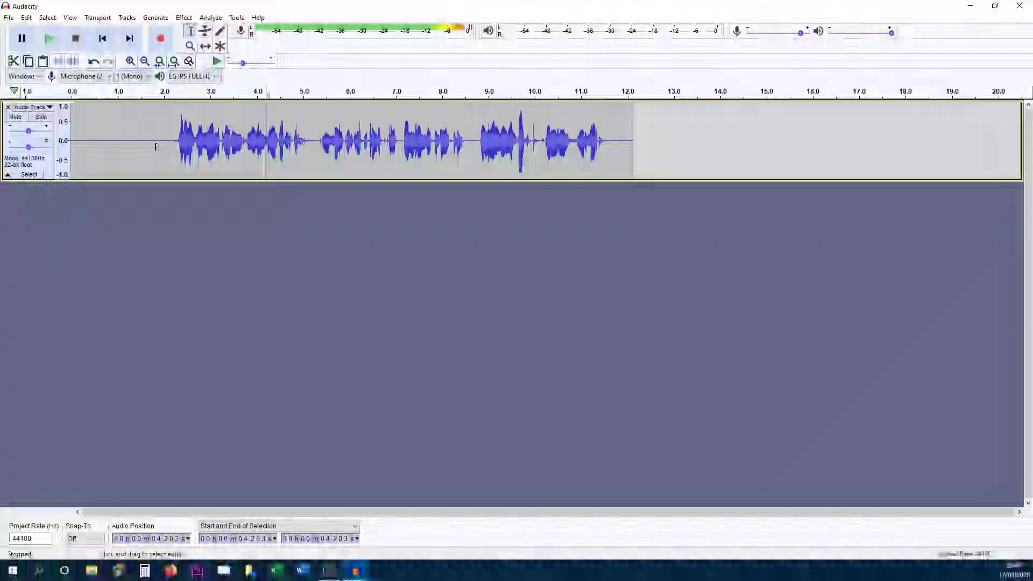
Place the cursor at about 1.93 seconds in the recording and increase the track's height.
mouse_move(176, 141)
mouse_down()
mouse_move(81, 141)
mouse_move(161, 150)
mouse_up()
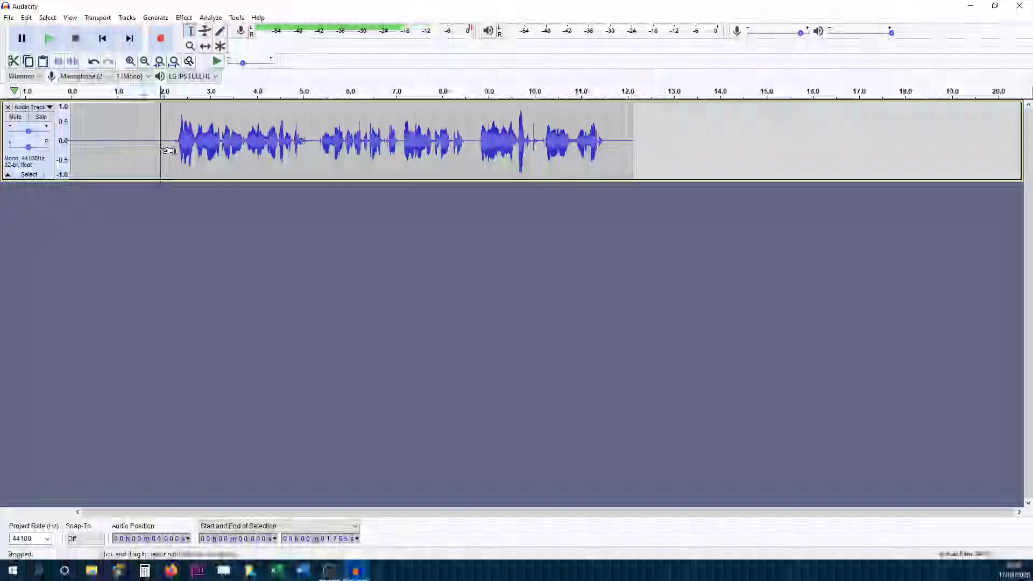
click(162, 150)
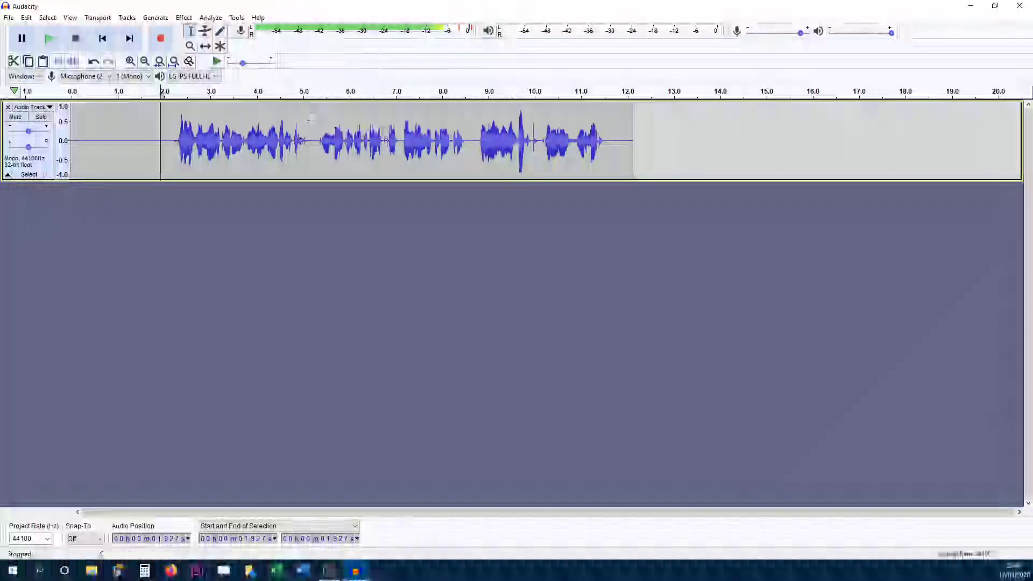
drag(517, 181, 115, 203)
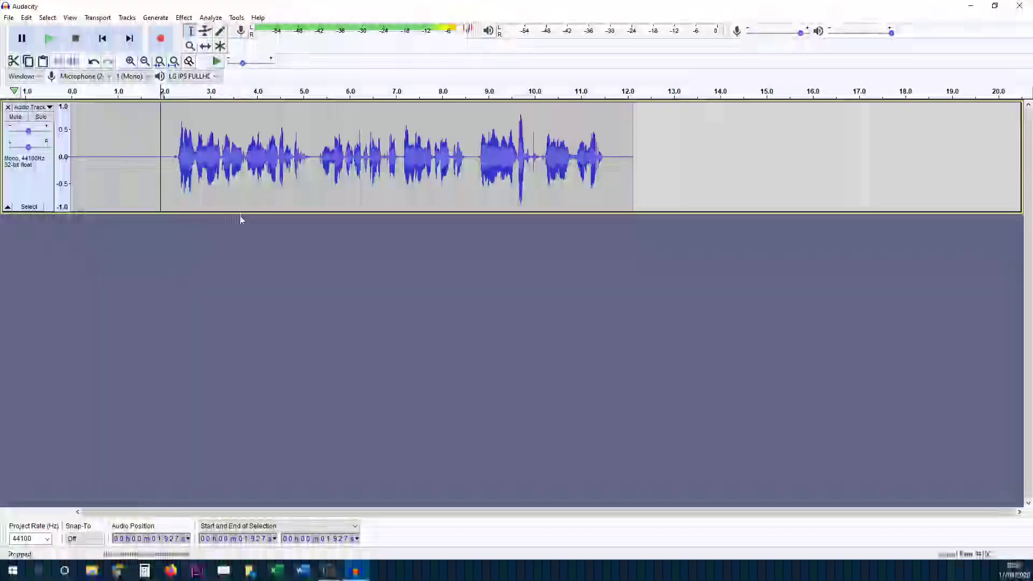
Inspect the waveform around the first spoken words at several magnifications with the Zoom tool.
click(190, 46)
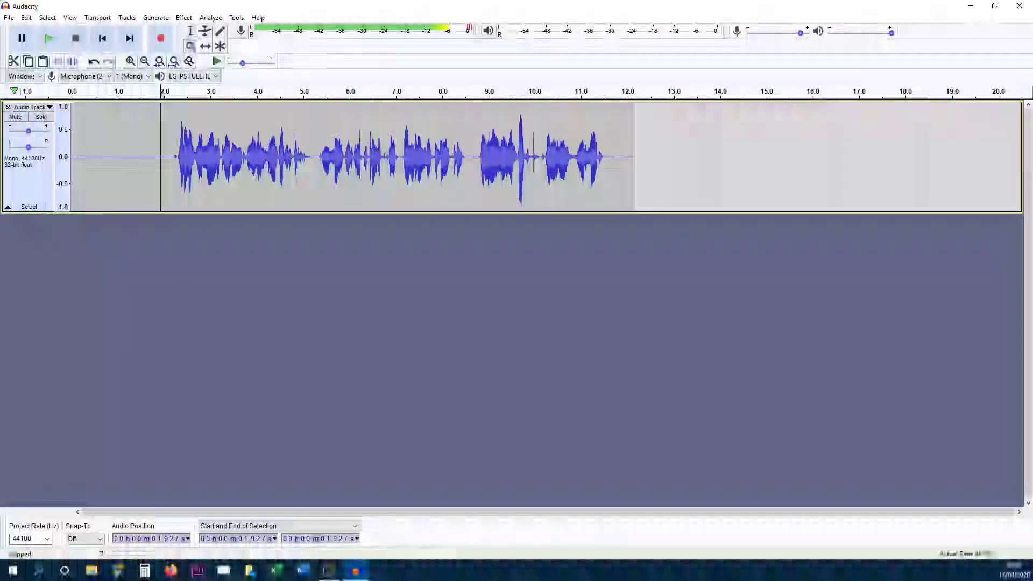
click(186, 151)
click(202, 157)
click(186, 156)
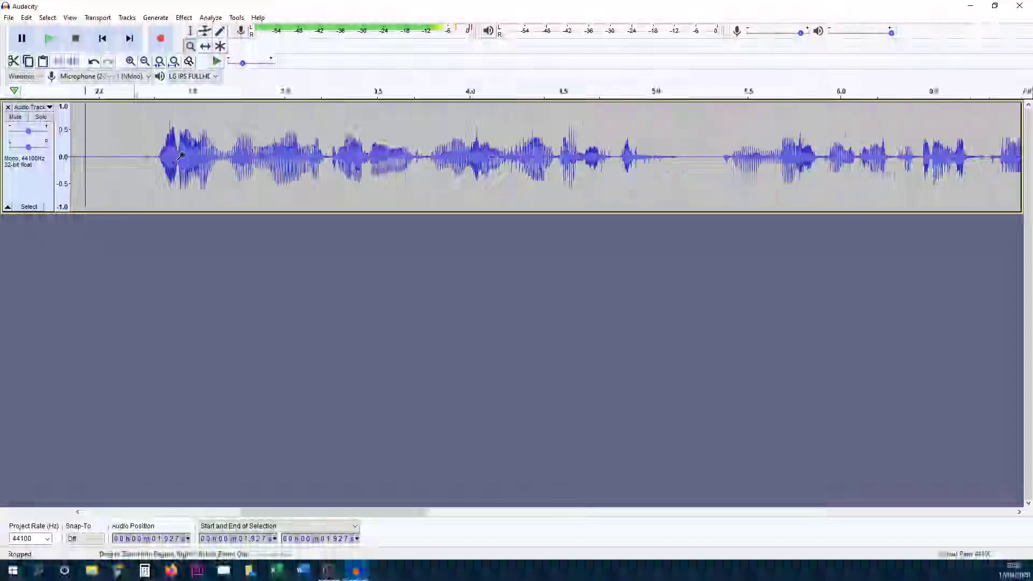
right_click(181, 156)
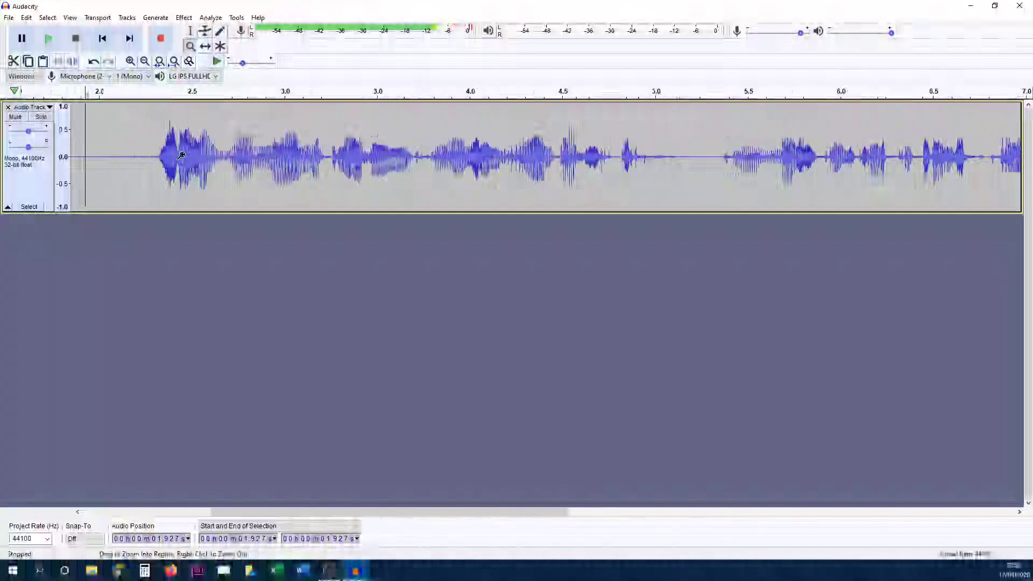
right_click(181, 156)
right_click(182, 156)
right_click(181, 155)
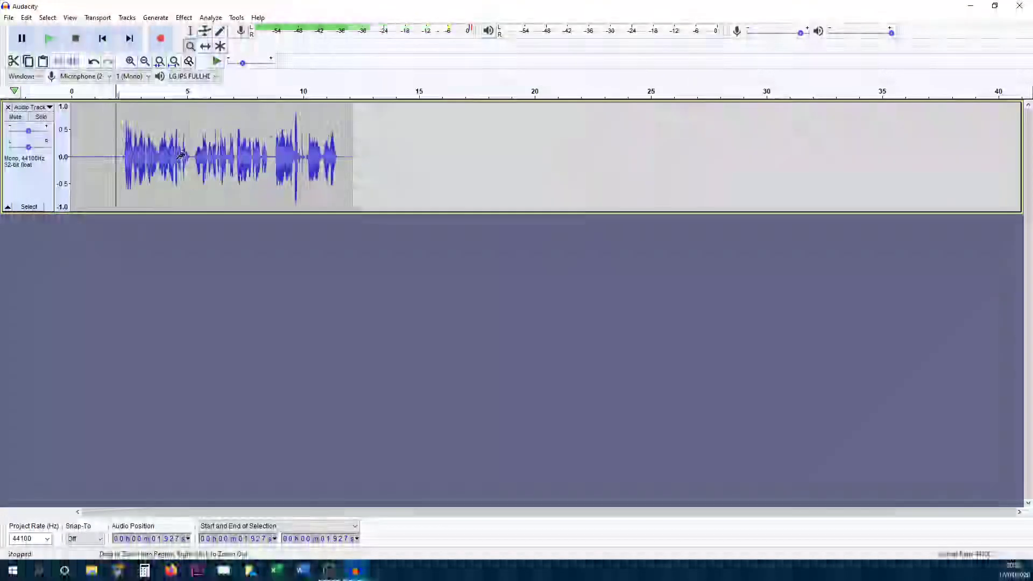
click(180, 156)
Try shifting the recorded clip along the timeline with the Time Shift tool.
click(206, 46)
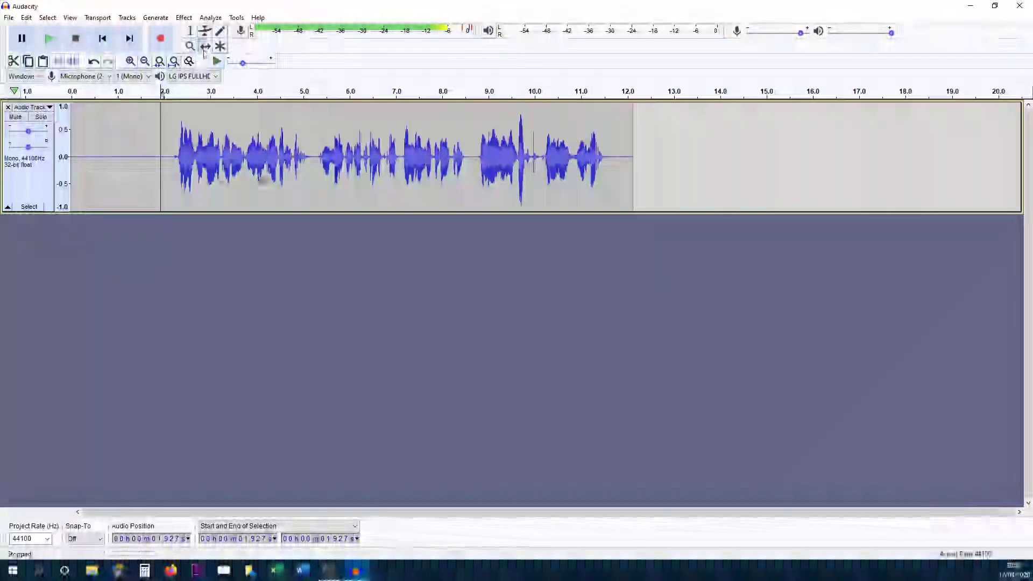
drag(402, 166, 219, 166)
Delete the silent lead-in of about 2.1 seconds before the first spoken words.
click(190, 30)
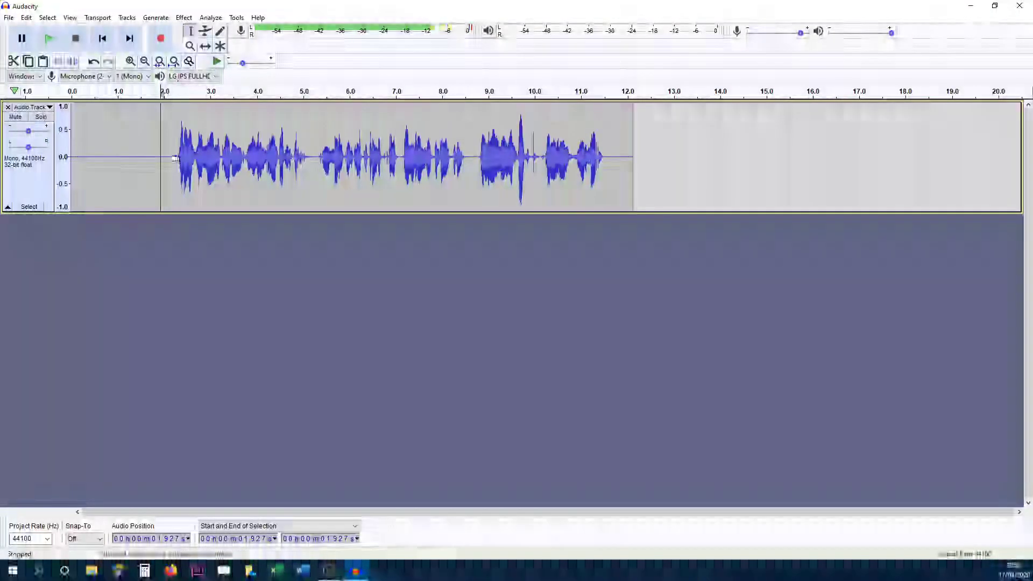
drag(172, 148, 2, 136)
click(225, 157)
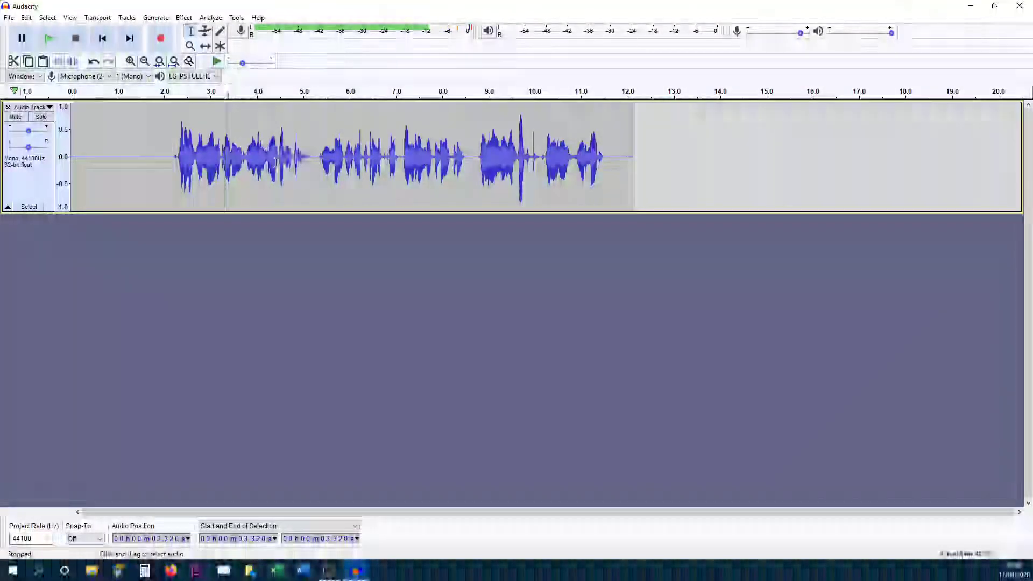
drag(169, 155, 65, 156)
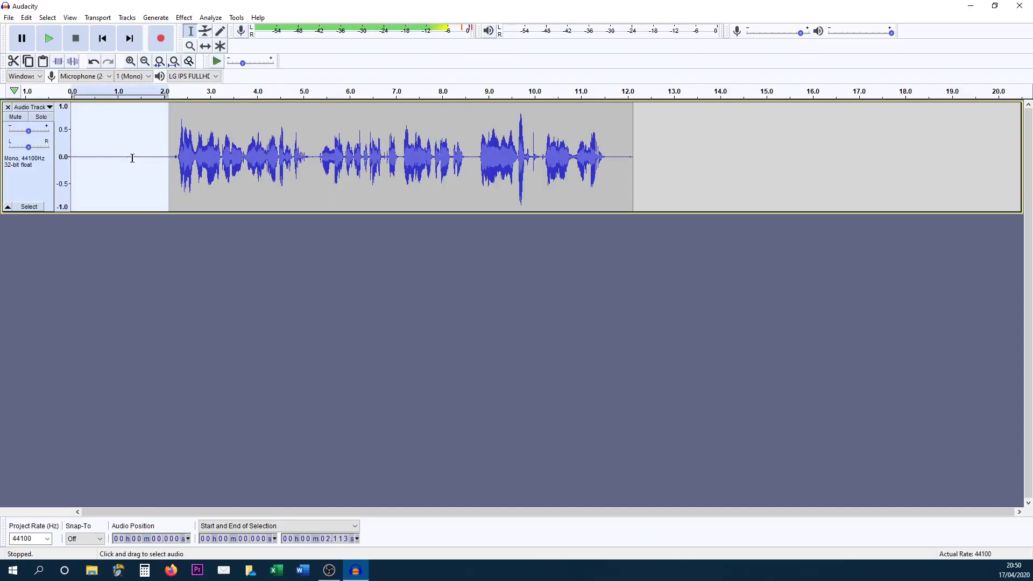
drag(169, 156, 171, 156)
key(Delete)
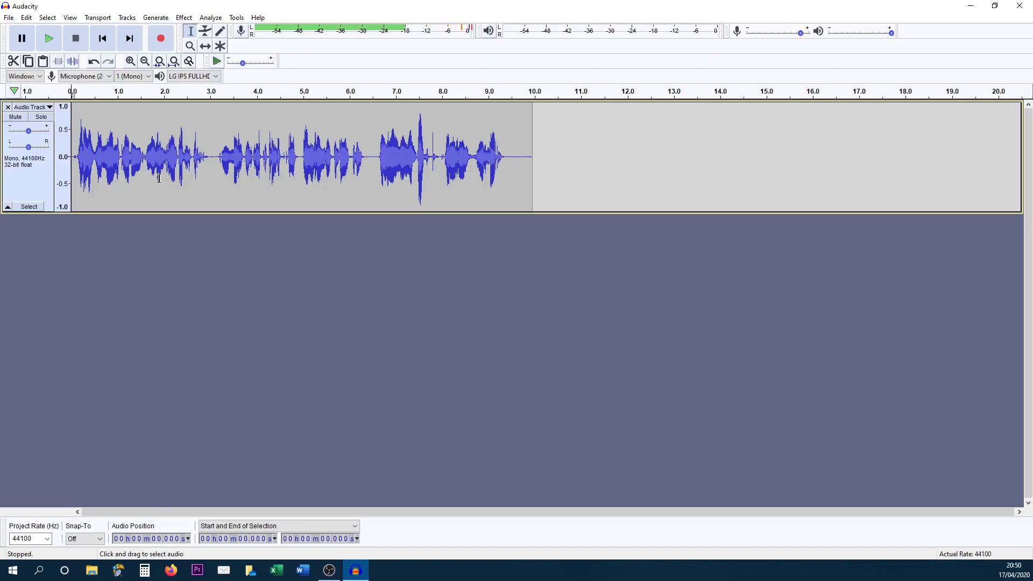
Try an Envelope volume curve with several control points along the recording, lowering the loud final part, and undo it.
click(205, 31)
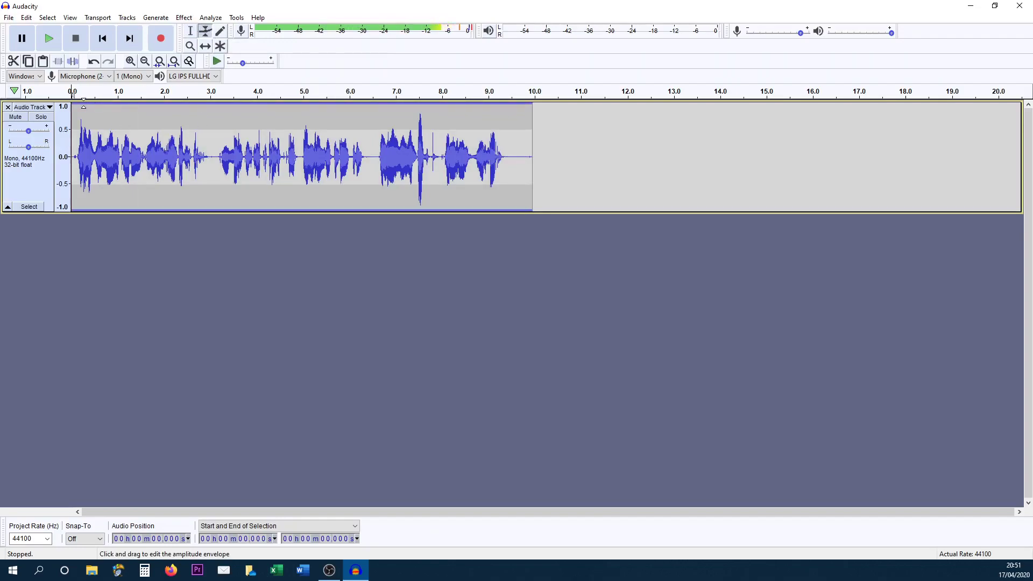
click(81, 107)
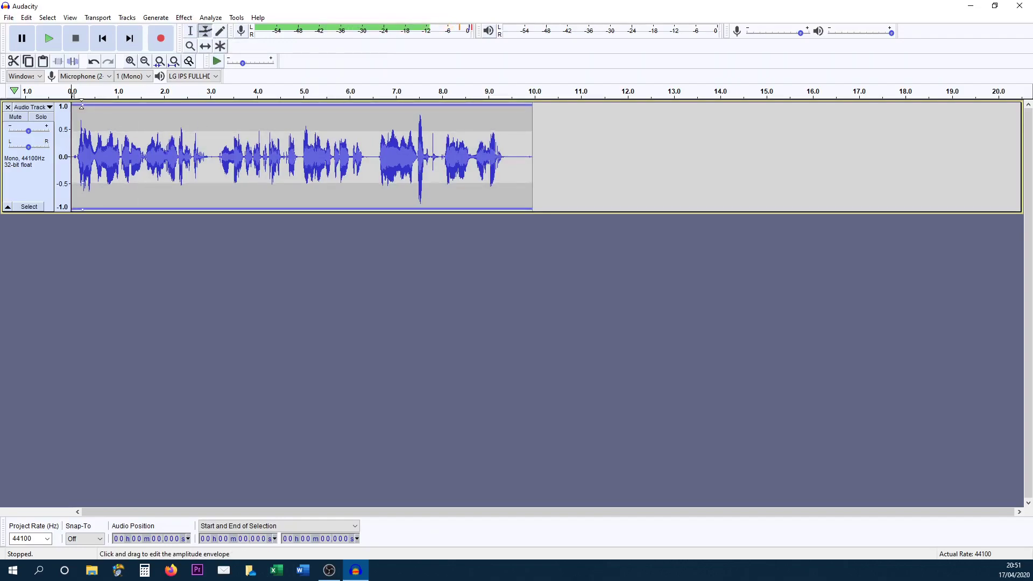
drag(83, 108, 183, 111)
click(247, 110)
click(309, 114)
click(384, 117)
drag(396, 116, 396, 124)
drag(422, 115, 422, 128)
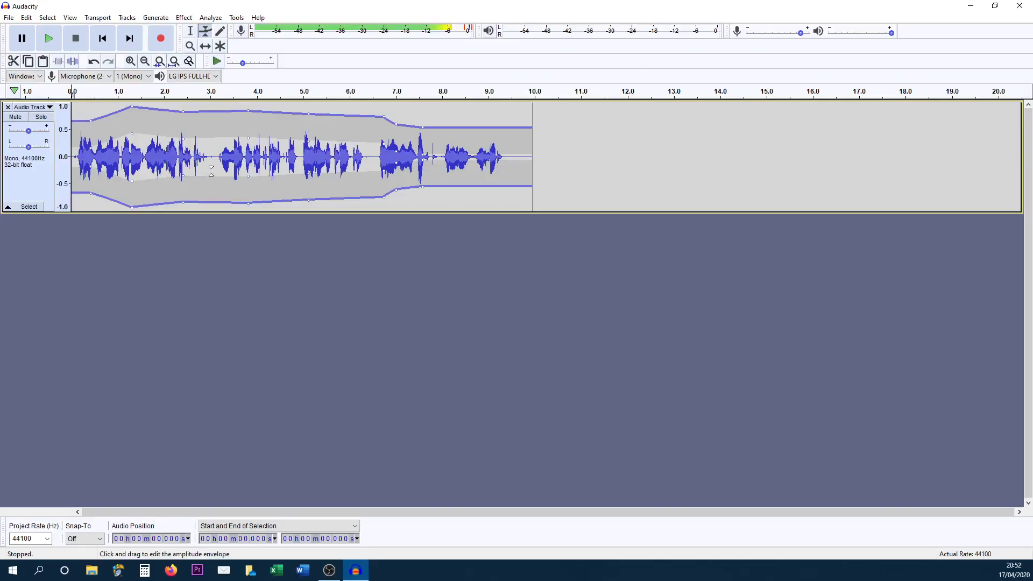
key(ctrl+z)
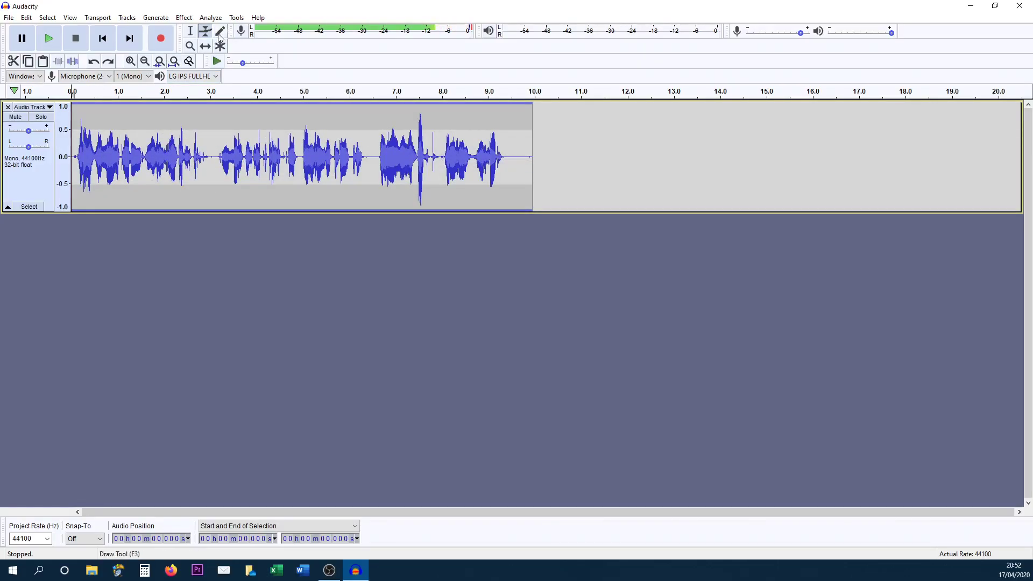
Try to edit the waveform near the start of the recording with the Draw tool at the current magnification.
click(220, 32)
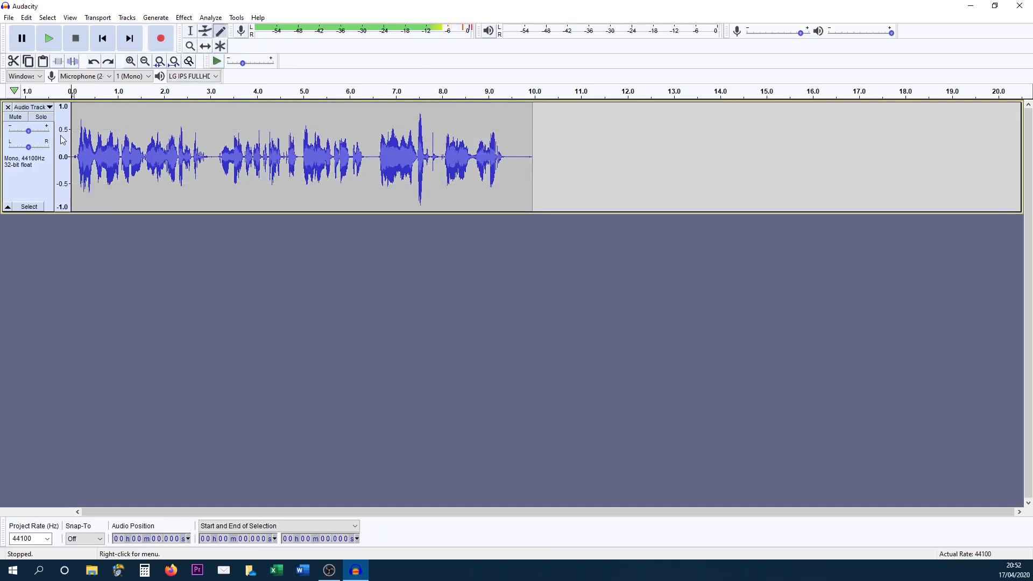
click(88, 148)
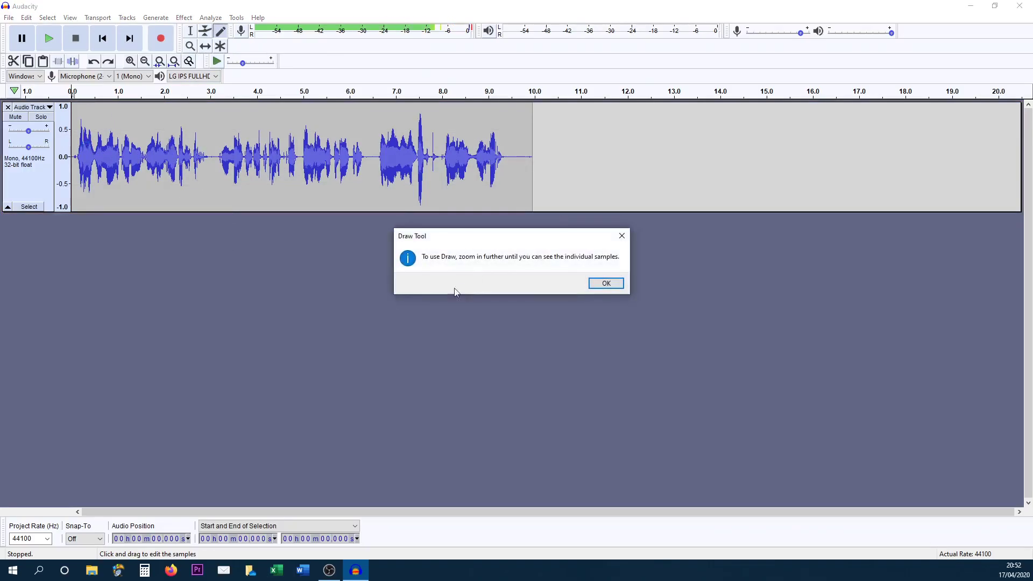
click(606, 284)
Redraw the single sample at about 0.5235 seconds with the Draw tool, leaving its amplitude close to zero.
click(190, 46)
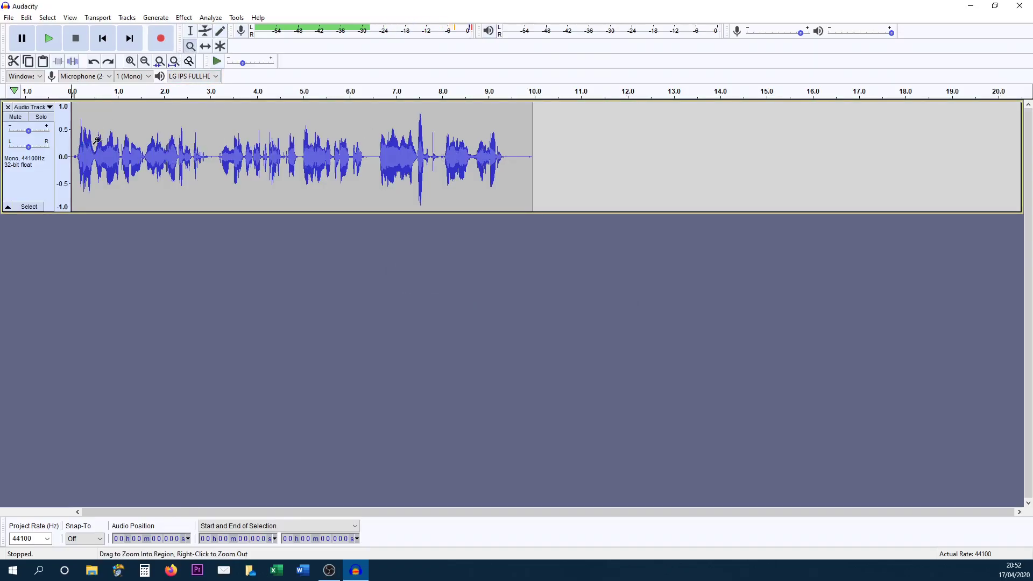
click(76, 162)
click(76, 163)
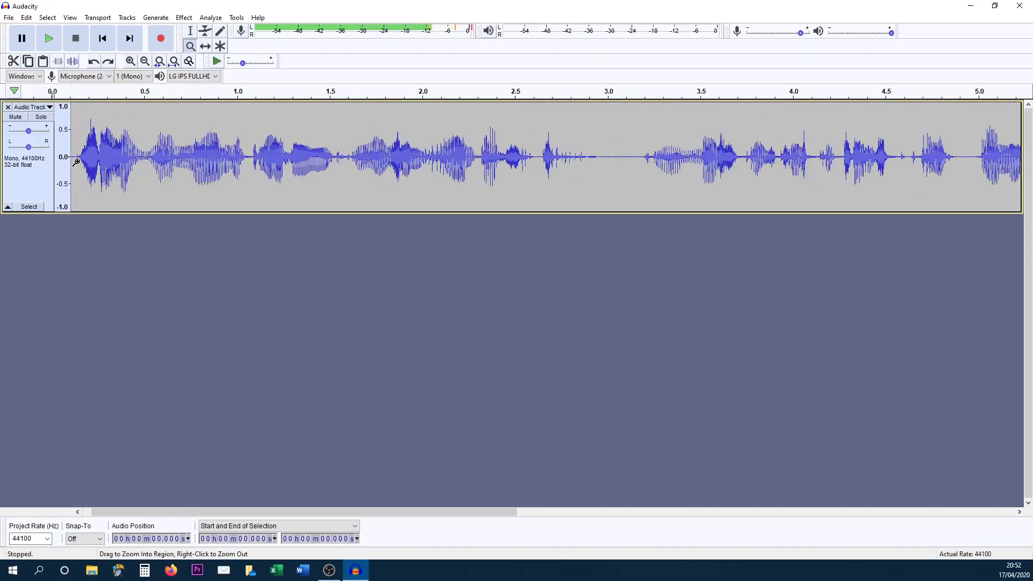
click(76, 163)
click(214, 162)
click(215, 160)
click(236, 161)
click(237, 161)
click(237, 161)
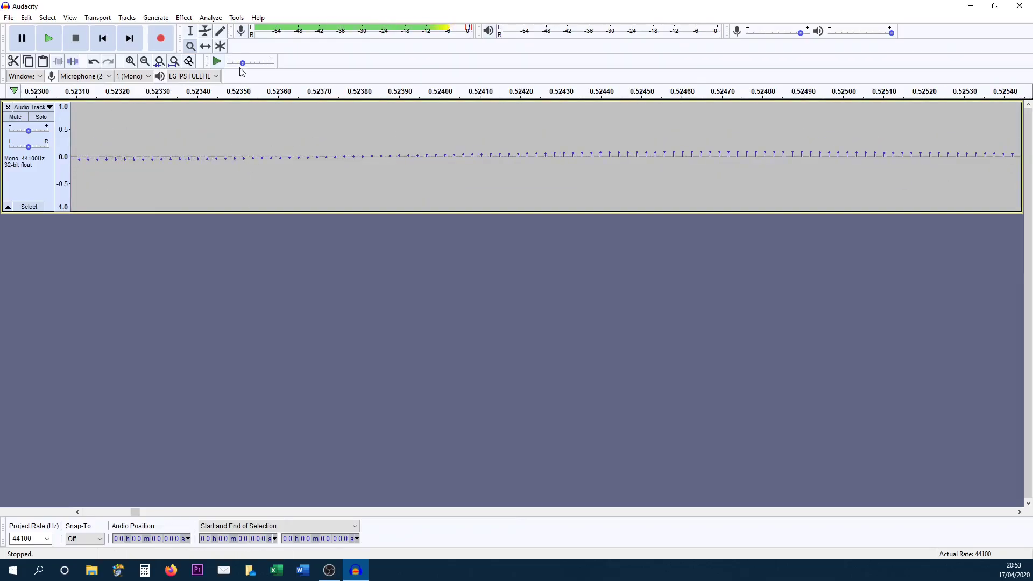
click(220, 31)
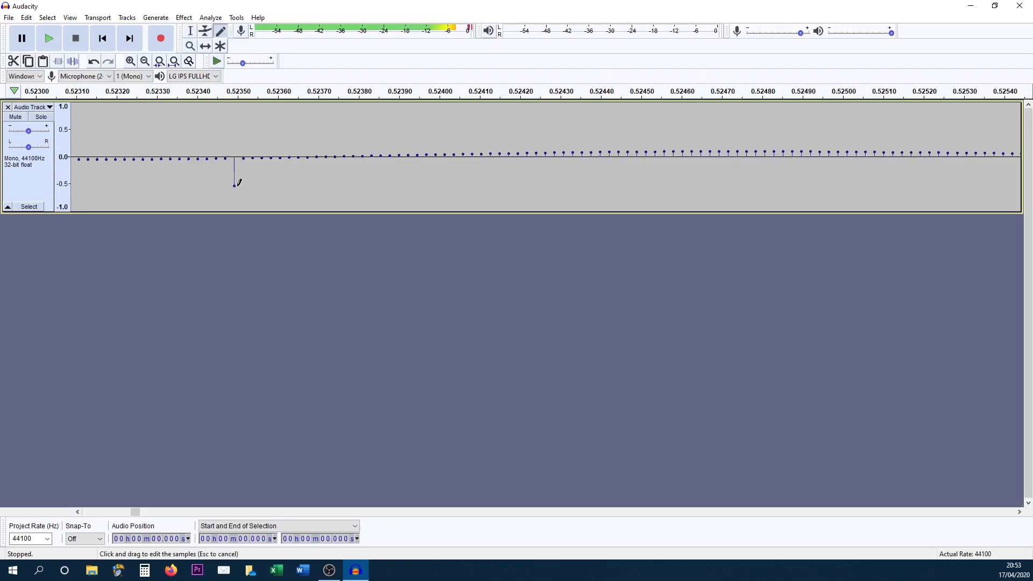
drag(237, 133, 239, 142)
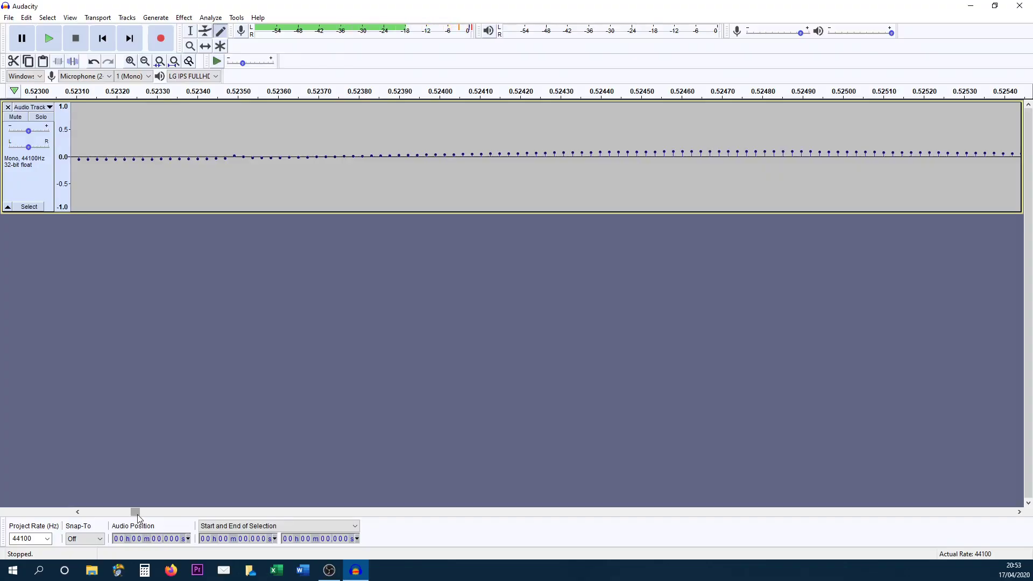
Examine the individual samples around 1.768 seconds at sample-level magnification, and return to the overview of the whole recording.
drag(137, 518, 250, 532)
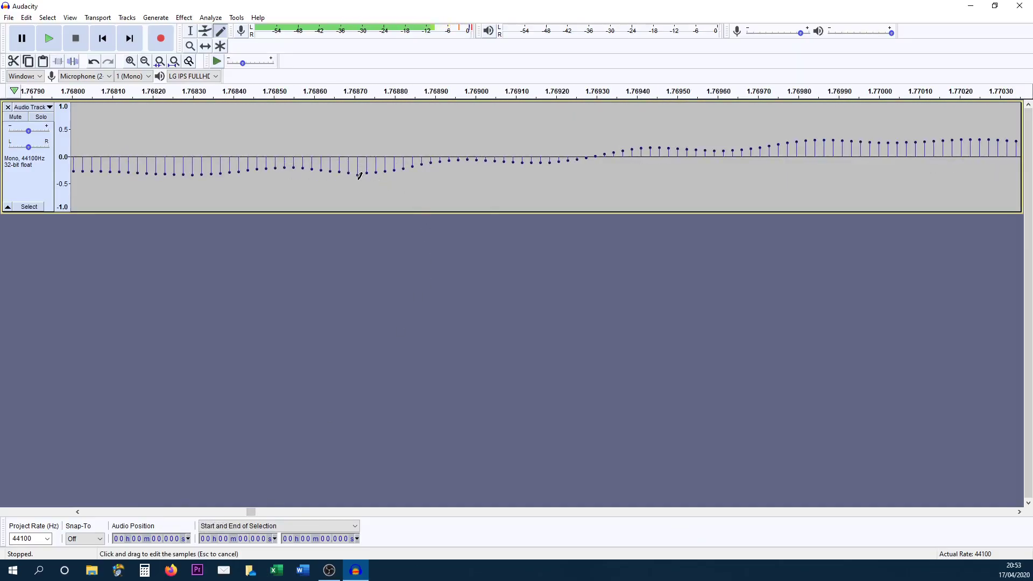
drag(361, 232, 358, 216)
drag(254, 510, 52, 531)
click(189, 60)
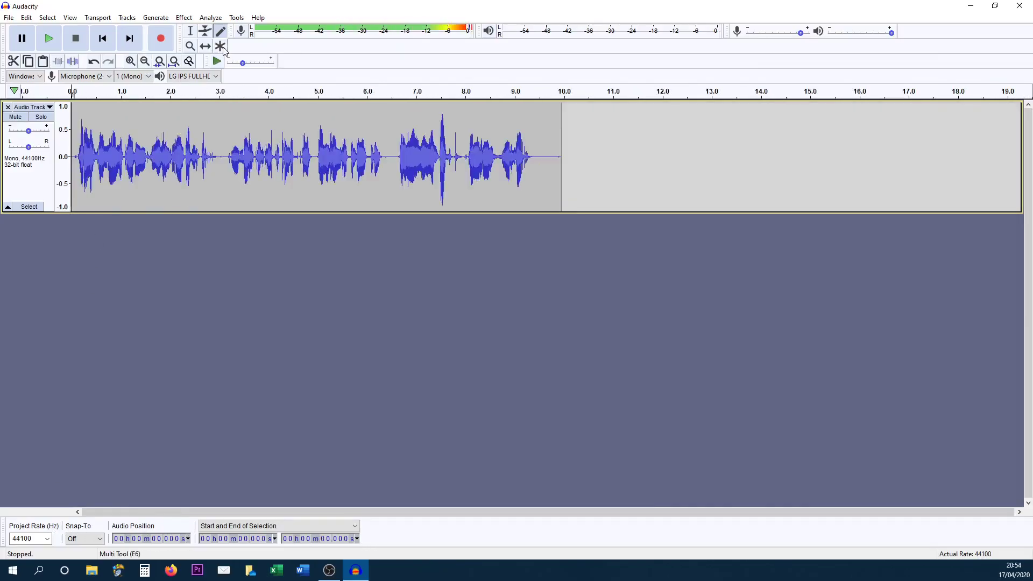
Try the Multi-Tool by zooming the timeline out and selecting from about 2.4 to 8.5 seconds of the recording.
click(221, 47)
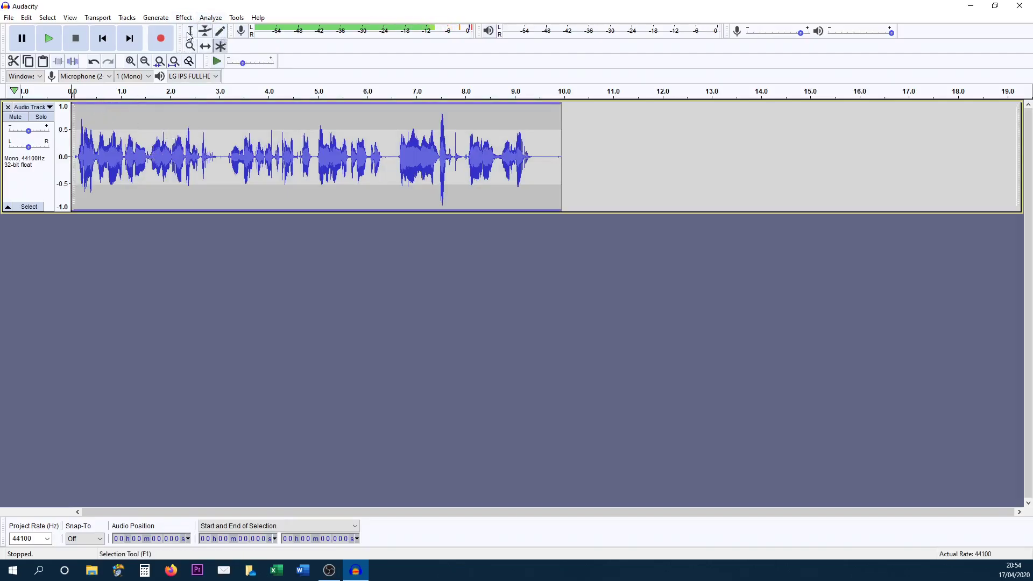
right_click(137, 149)
click(132, 148)
right_click(124, 151)
right_click(112, 153)
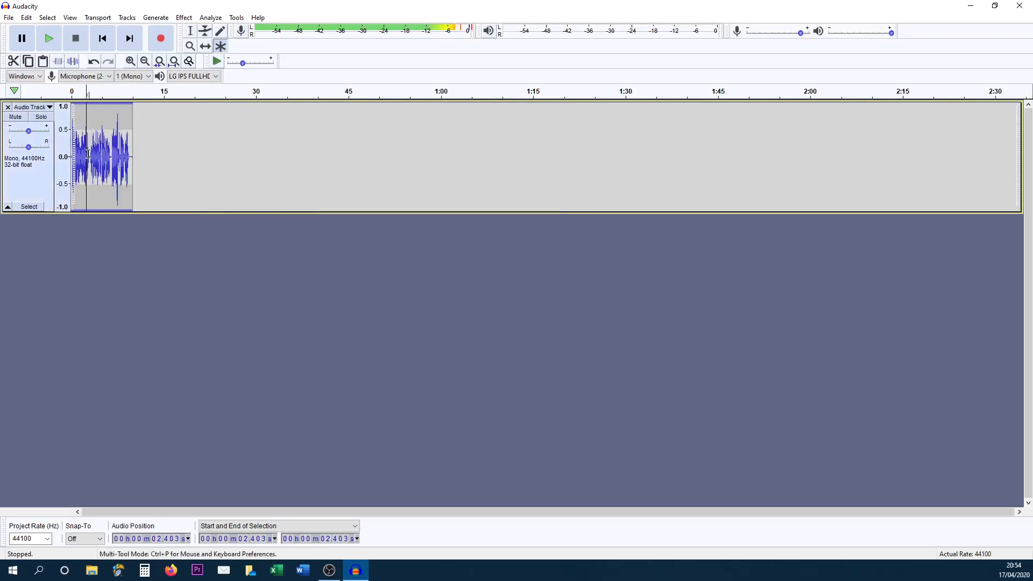
drag(82, 155, 113, 162)
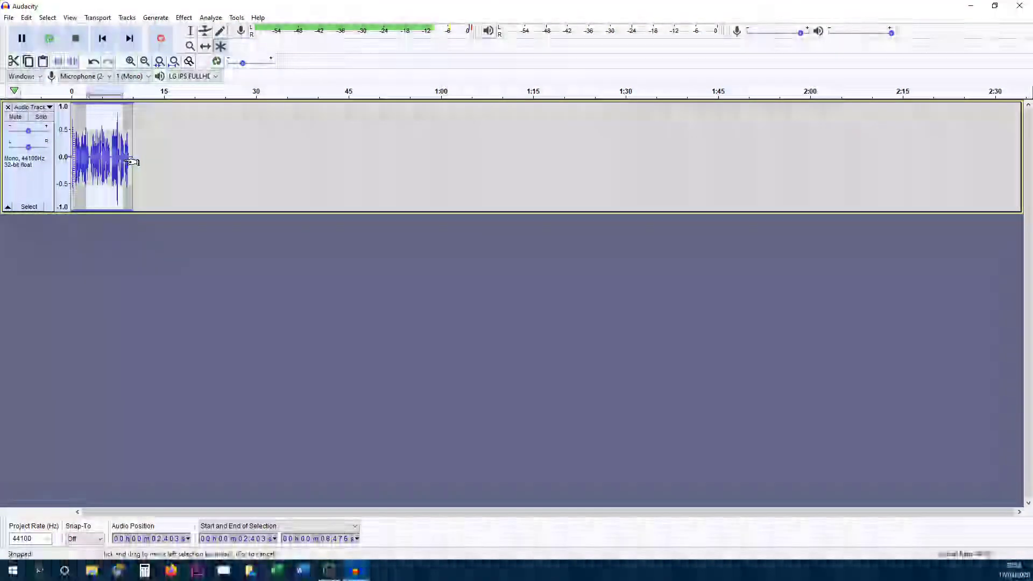
Zoom in until the recording fills about half the timeline, and place the cursor at about 2.5 seconds with the Selection Tool.
key(ctrl+3)
click(130, 61)
click(131, 61)
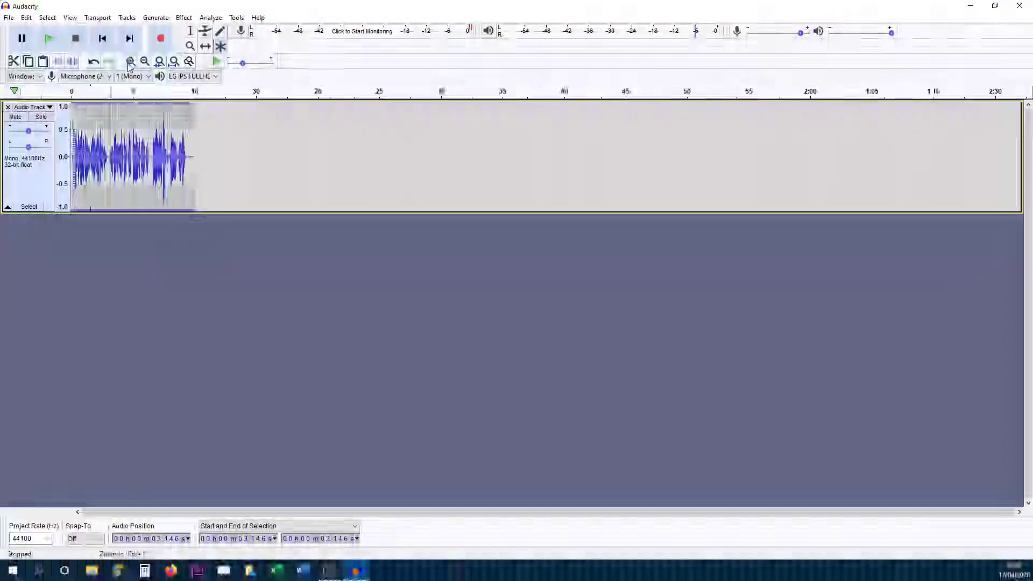
click(131, 62)
click(131, 61)
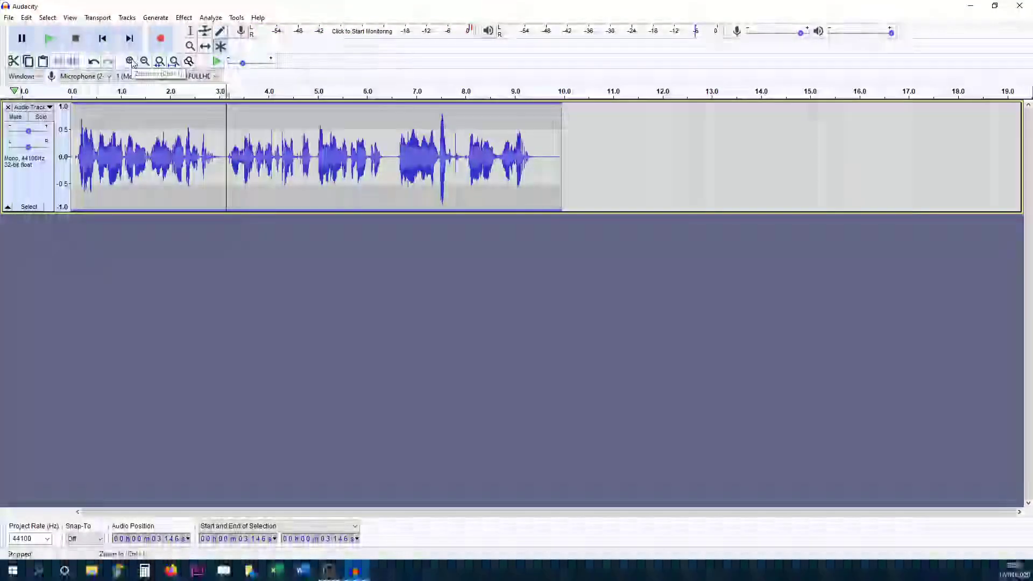
click(195, 162)
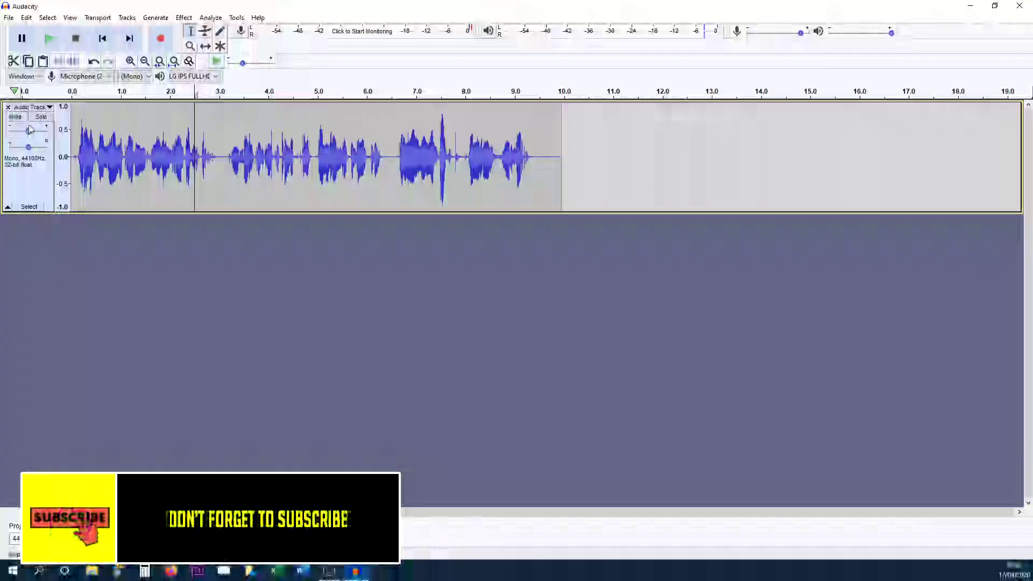
Try the audio track's gain and pan sliders, leaving both centred.
mouse_move(30, 134)
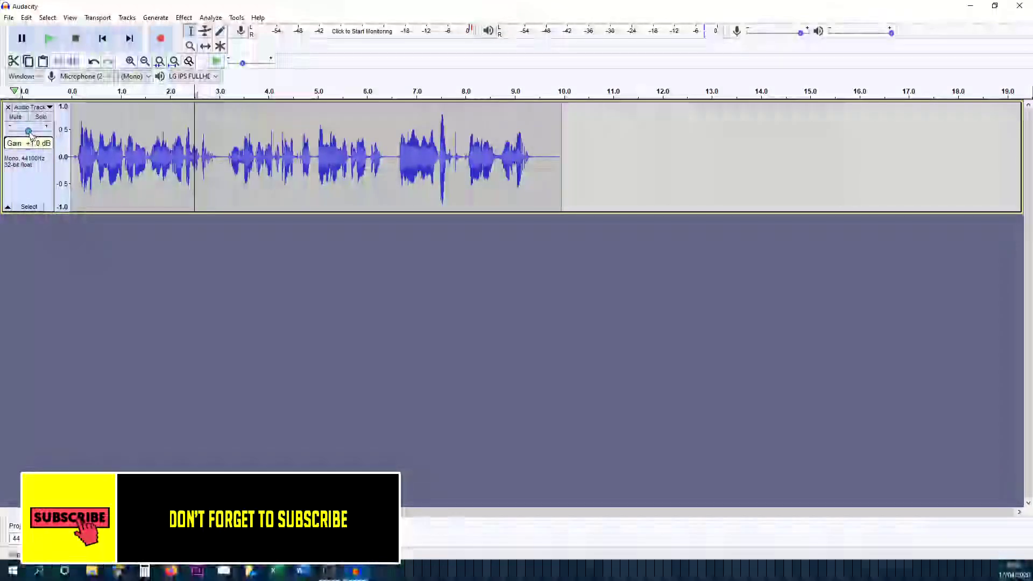
drag(32, 132, 27, 136)
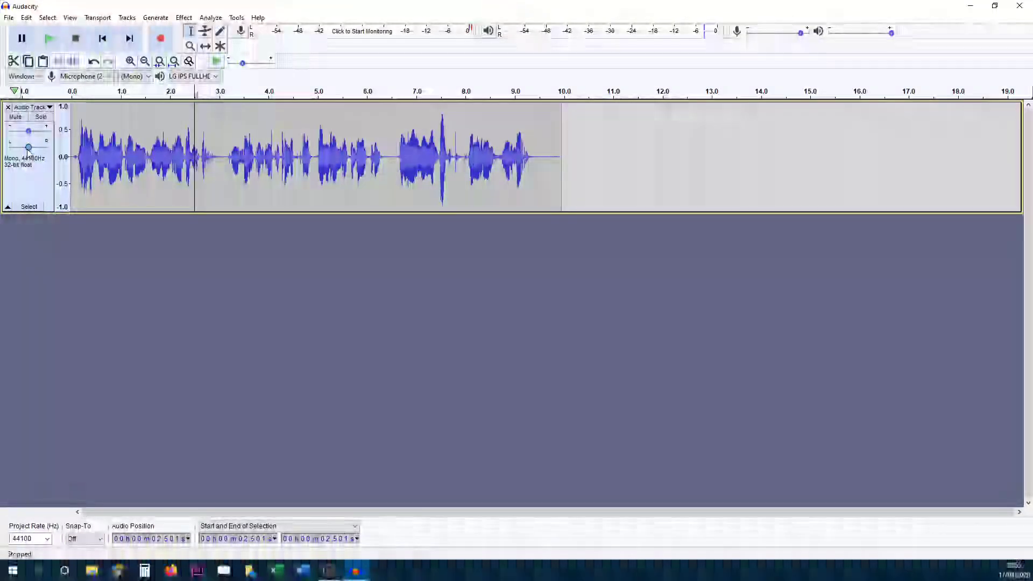
mouse_move(29, 151)
mouse_down()
mouse_move(2, 152)
mouse_move(36, 153)
mouse_move(24, 155)
mouse_up()
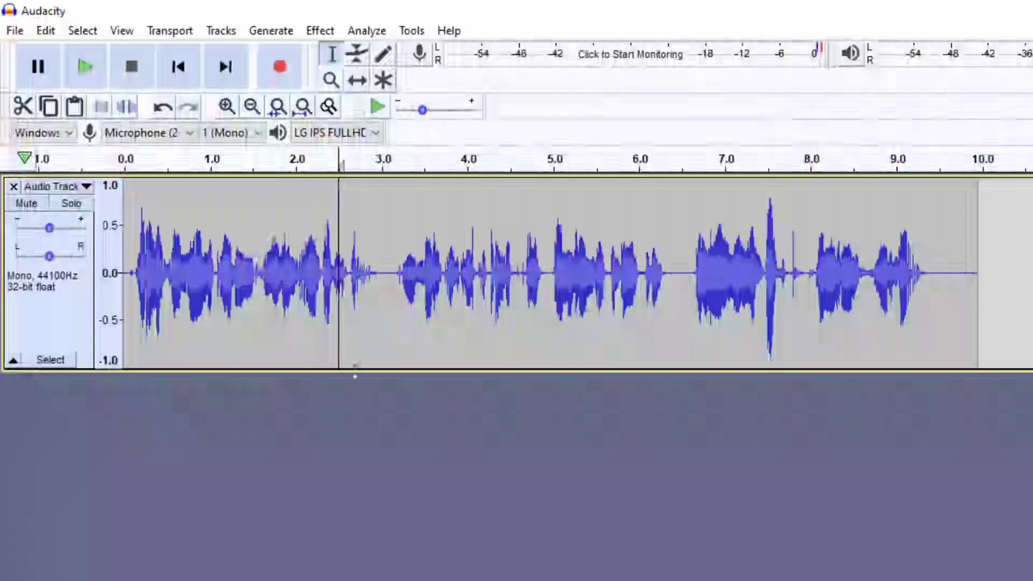
Apply a Filter Curve to the whole track using the Bass Boost preset, with its 100 Hz point lowered to about 7 dB.
click(50, 359)
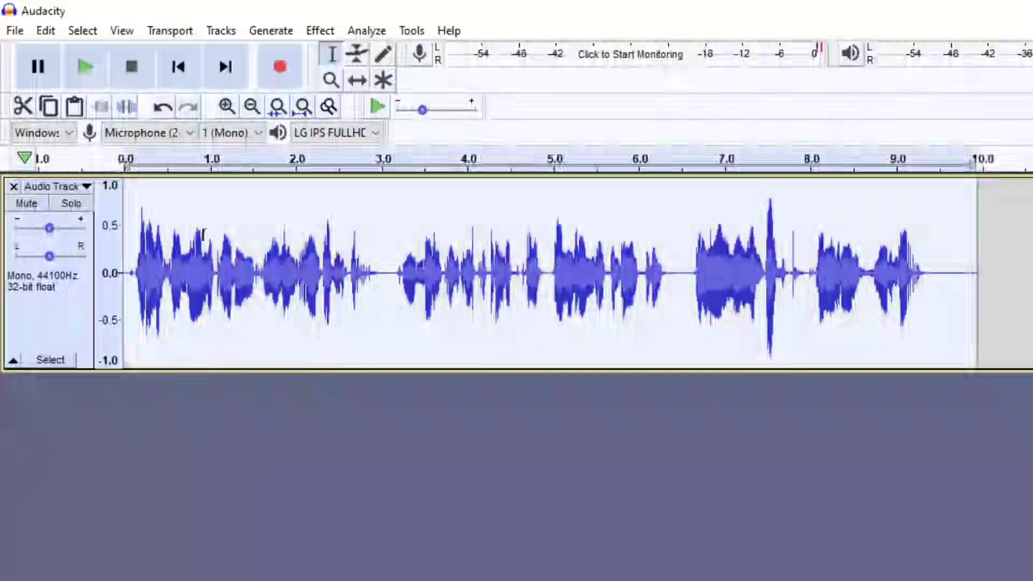
click(319, 32)
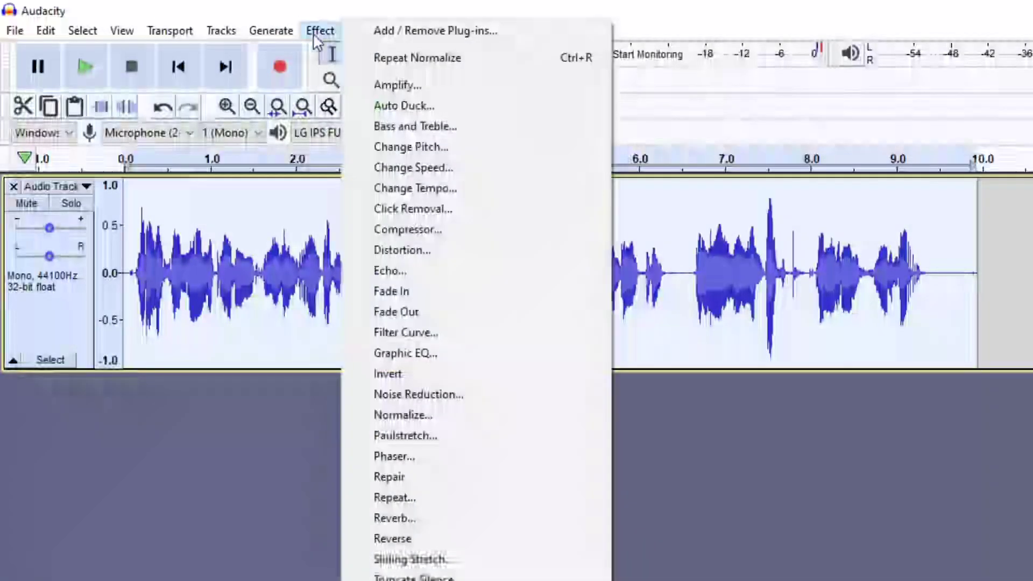
click(463, 337)
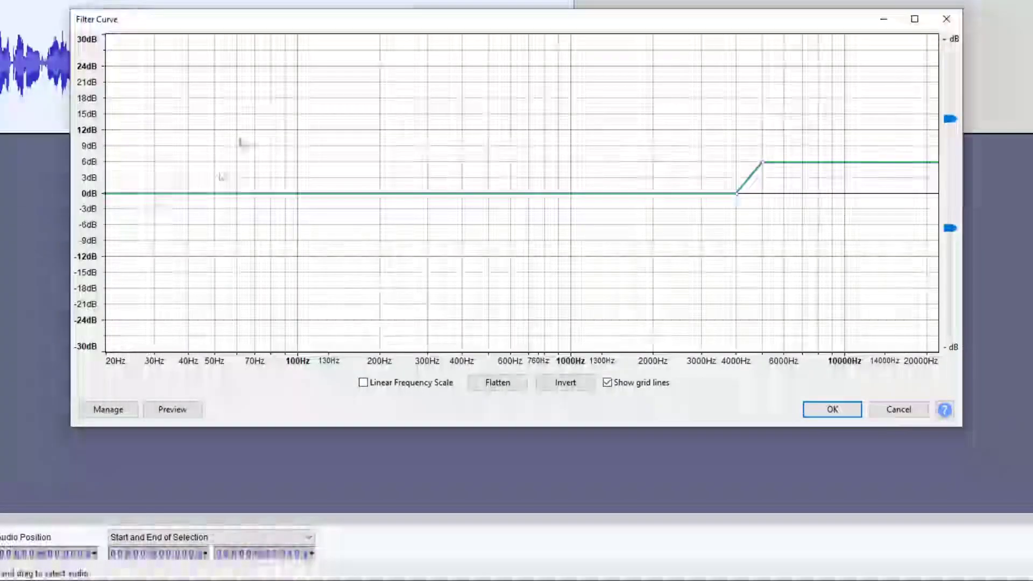
click(121, 411)
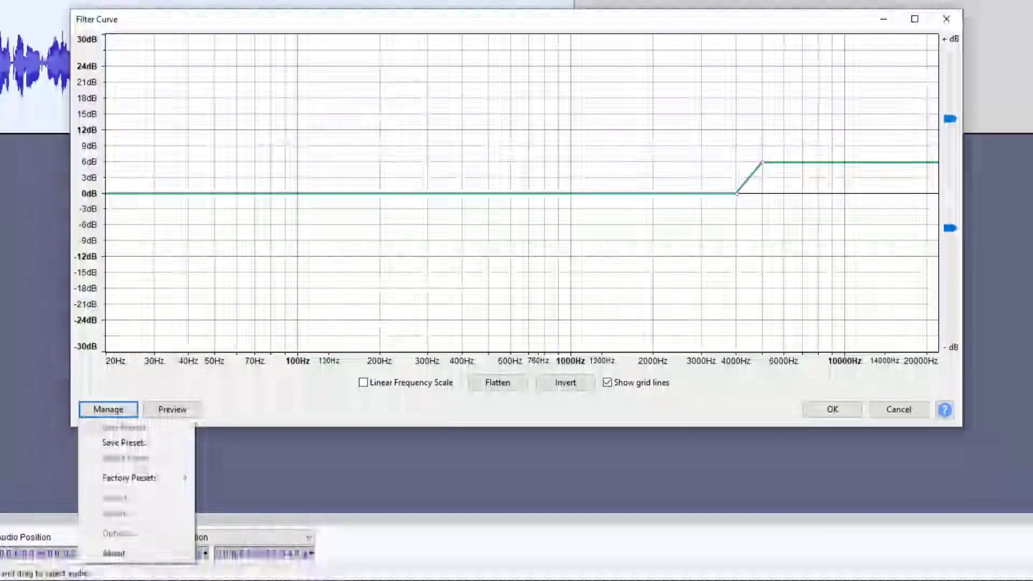
mouse_move(138, 476)
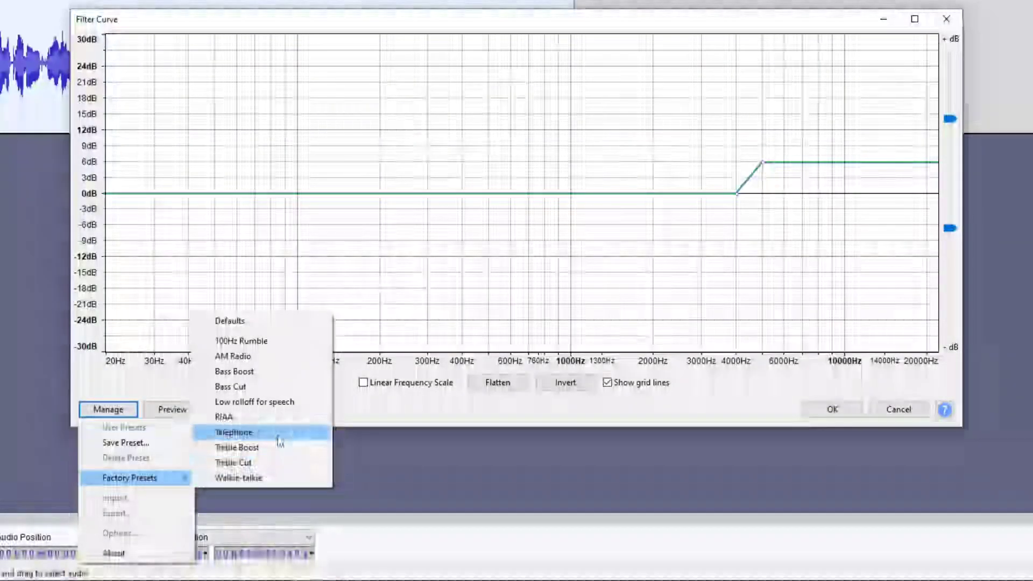
click(277, 372)
drag(295, 146, 298, 167)
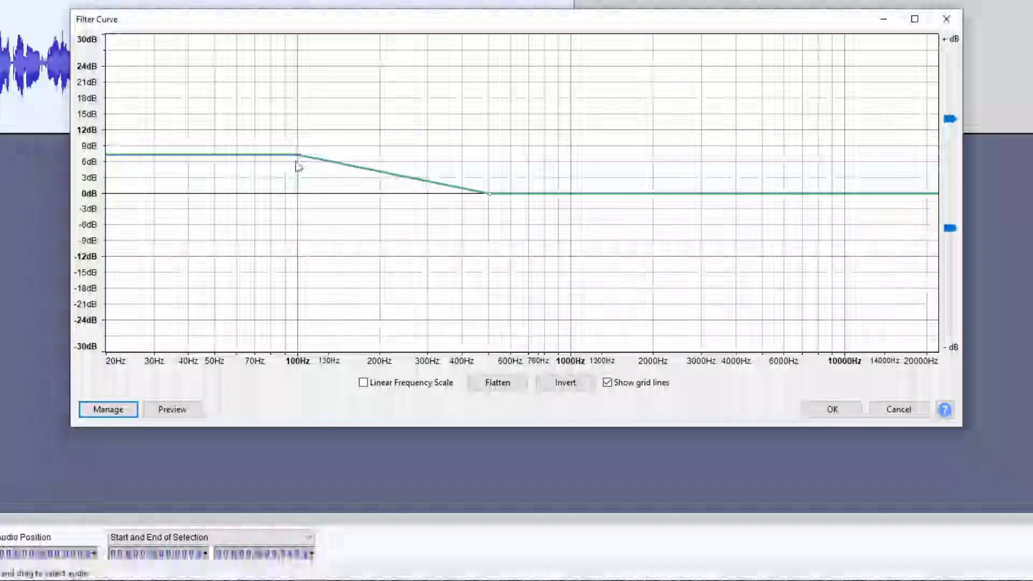
click(833, 409)
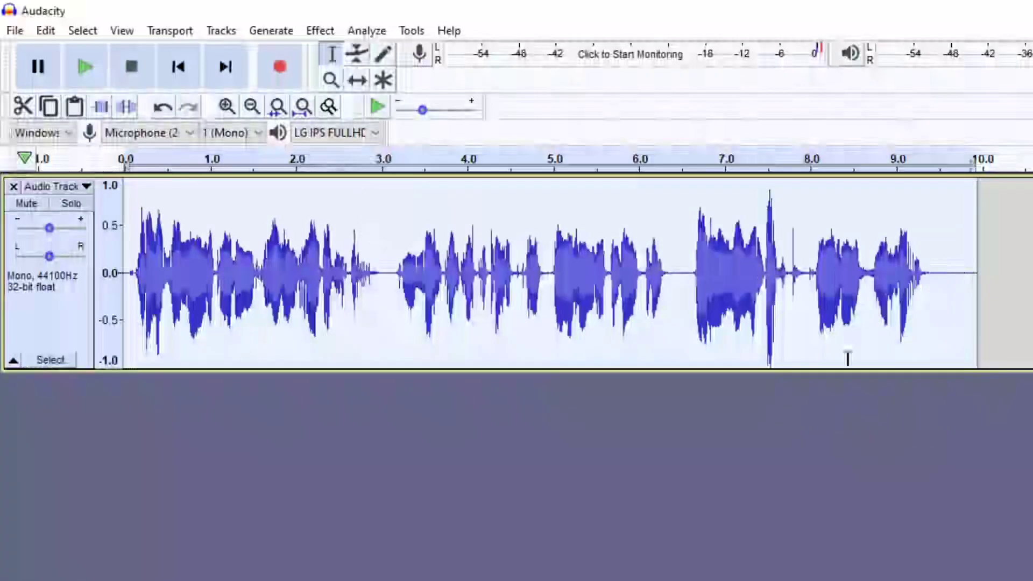
Normalize the bass-boosted recording with the current settings.
click(334, 32)
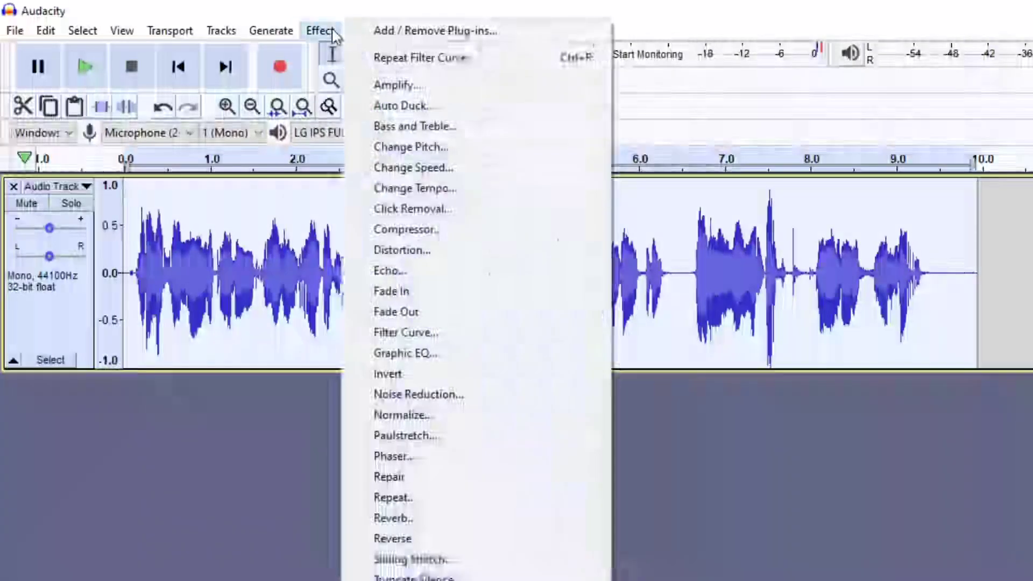
click(462, 415)
click(939, 536)
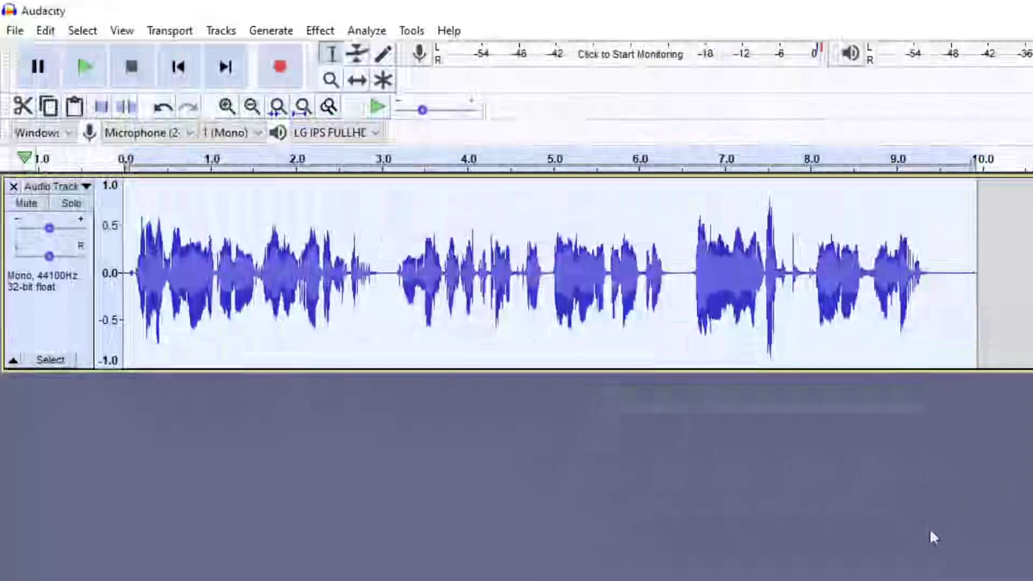
Apply a Filter Curve using the Treble Boost preset, with its upper point near 5000 Hz lowered to about 6 dB.
click(339, 32)
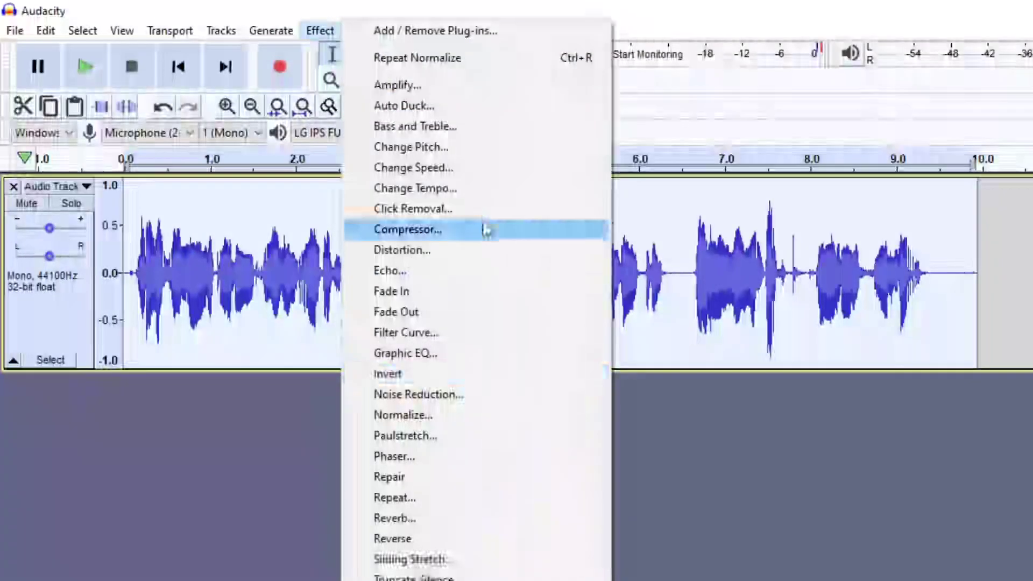
click(474, 339)
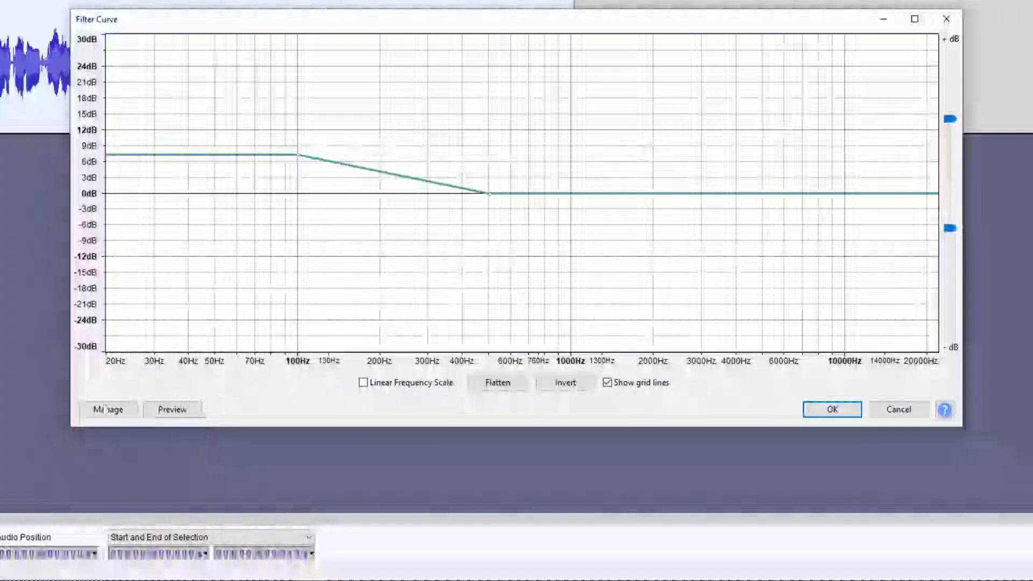
click(107, 409)
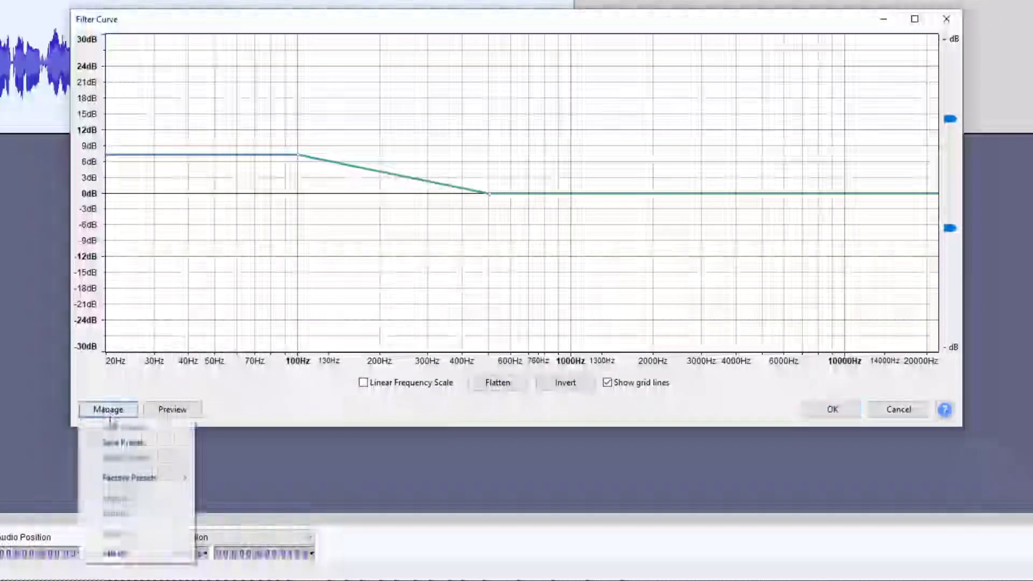
mouse_move(159, 478)
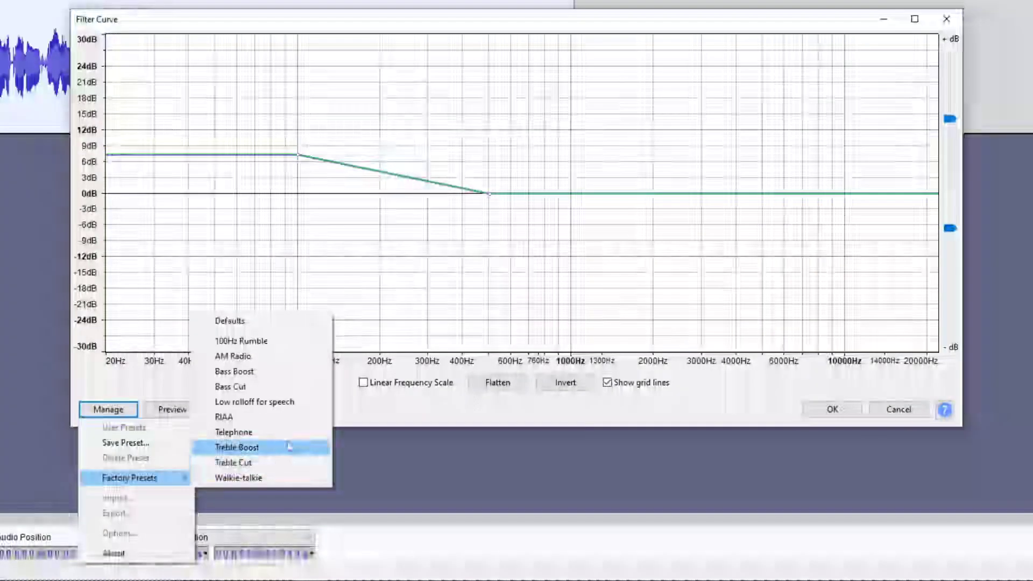
click(289, 448)
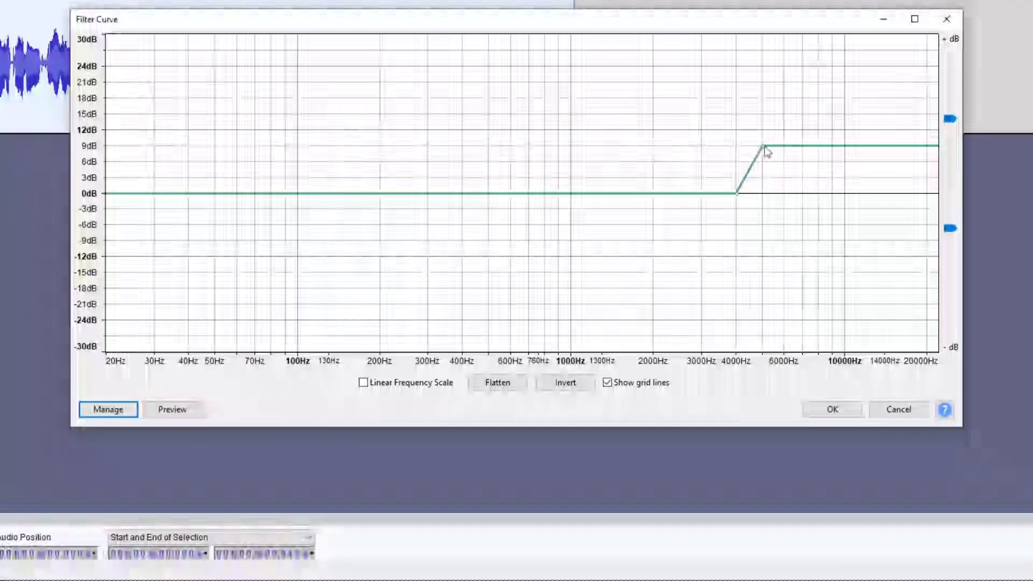
drag(767, 157, 766, 169)
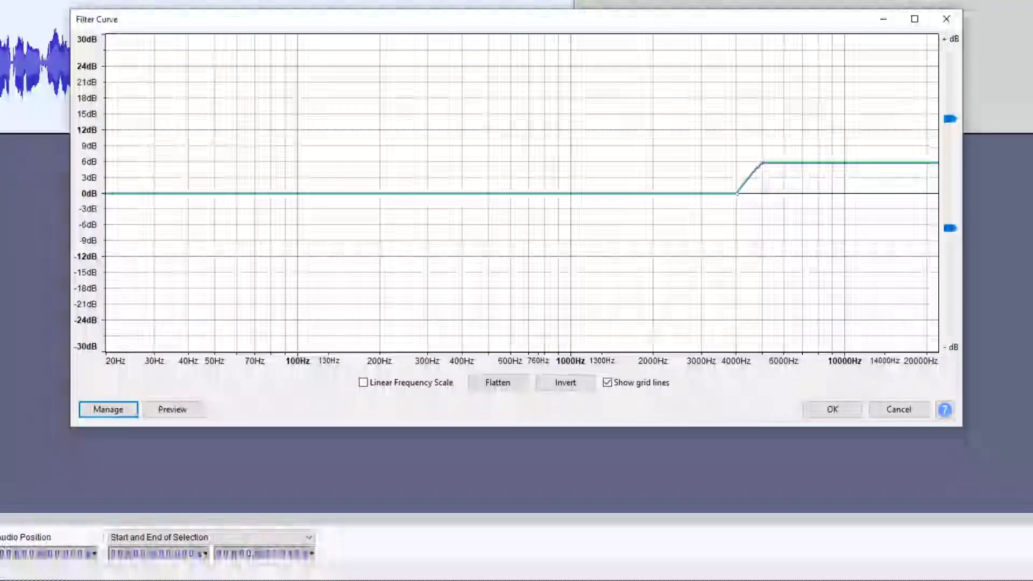
click(837, 410)
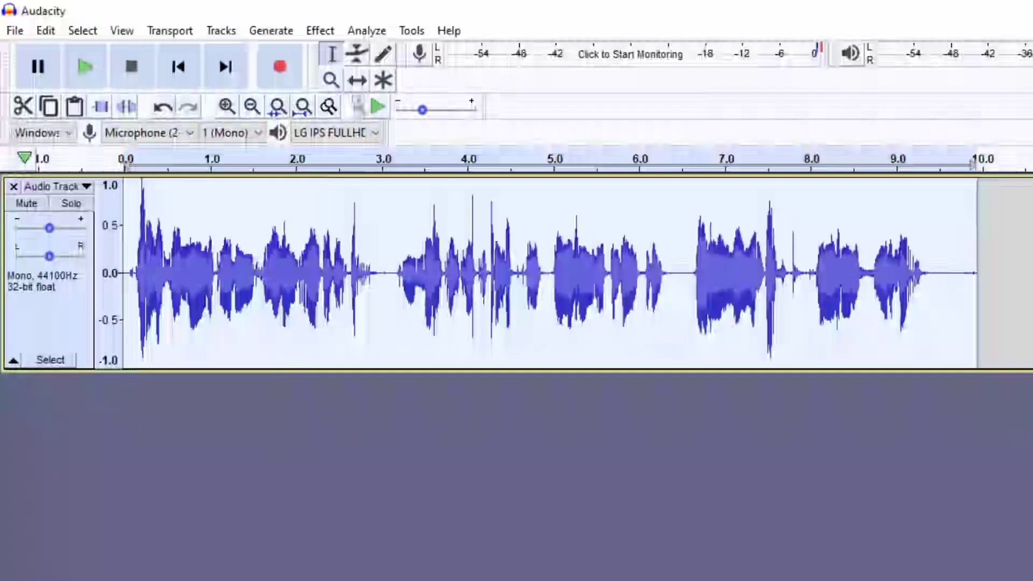
Normalize the recording again following the treble boost, keeping the current settings.
click(323, 30)
click(402, 414)
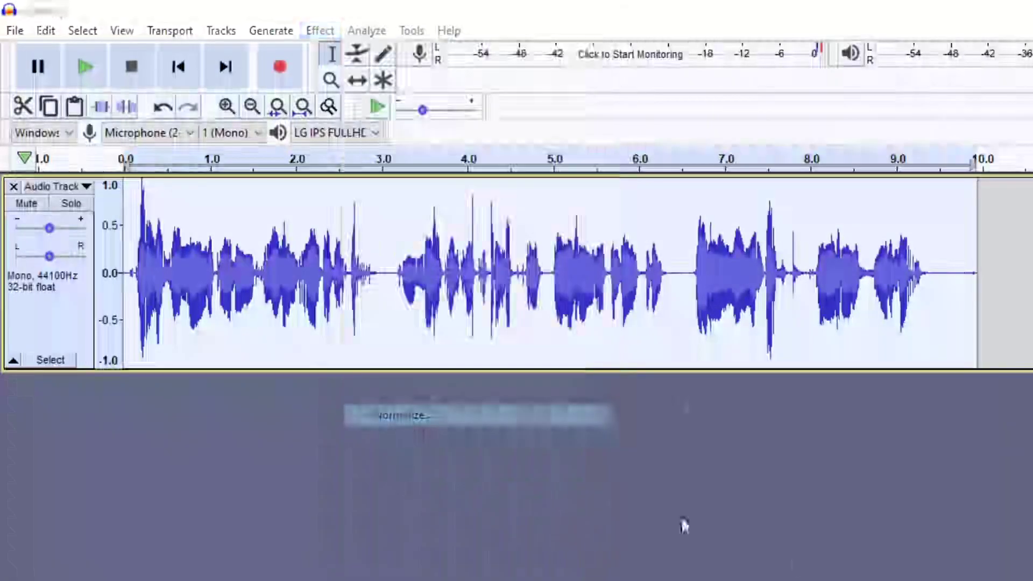
click(928, 545)
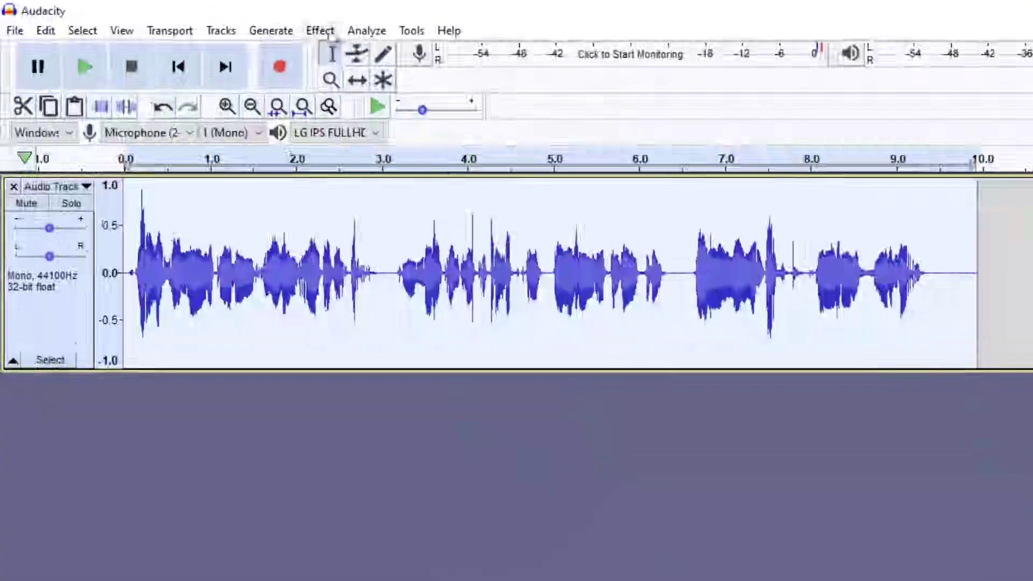
Compress the recording with a -16 dB threshold, -40 dB noise floor, 2:1 ratio, 0.20 s attack and 1.0 s release.
click(283, 27)
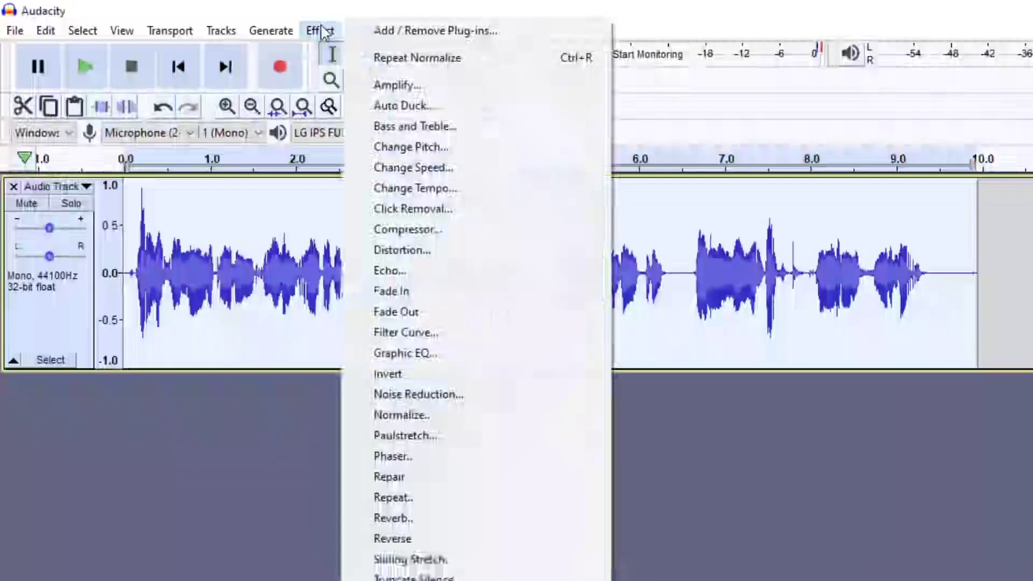
click(447, 231)
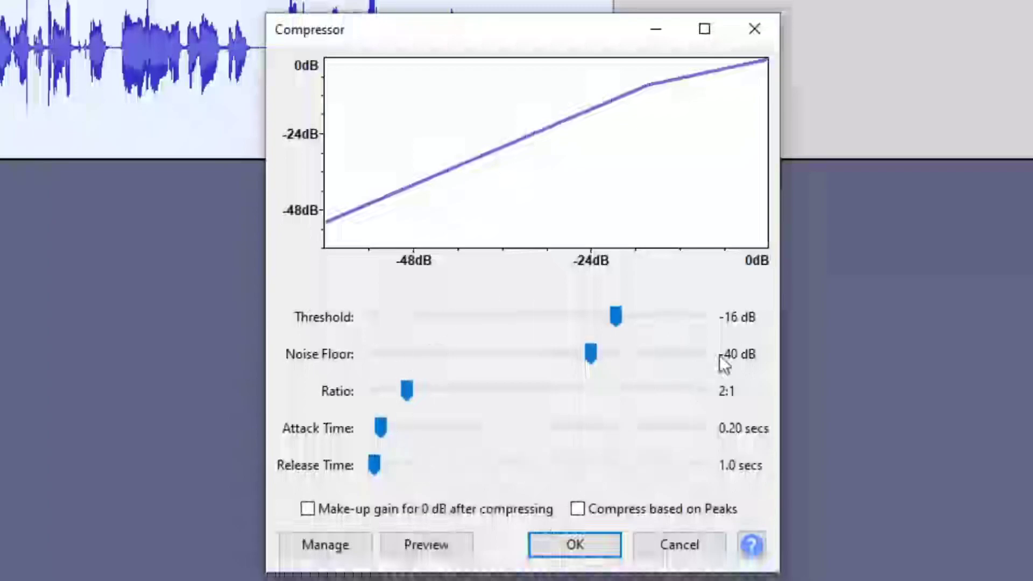
click(607, 552)
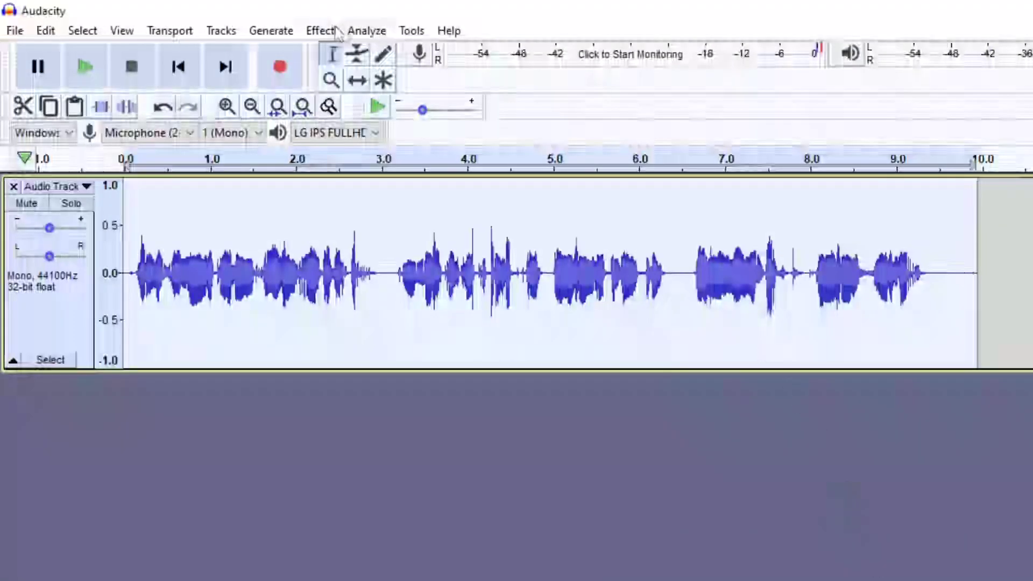
Normalize the compressed recording, and clear the selection by placing the cursor at about 0.33 seconds.
click(338, 31)
click(430, 418)
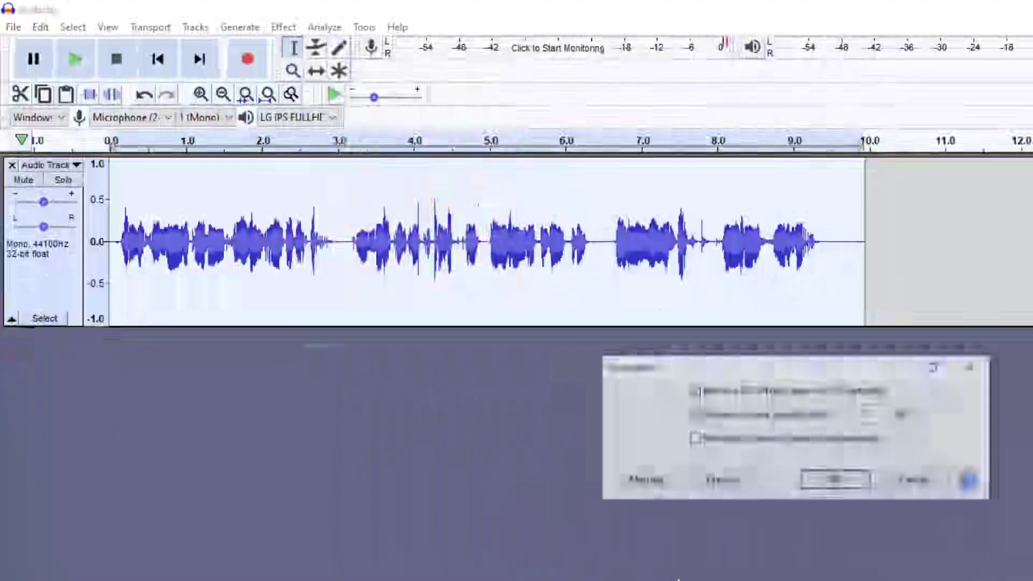
click(835, 480)
click(290, 270)
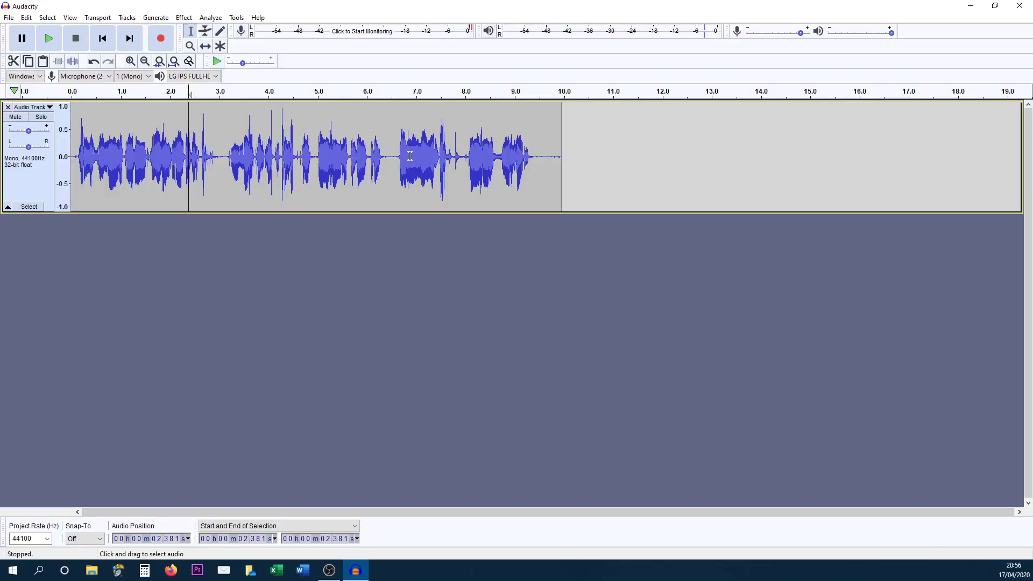
click(87, 178)
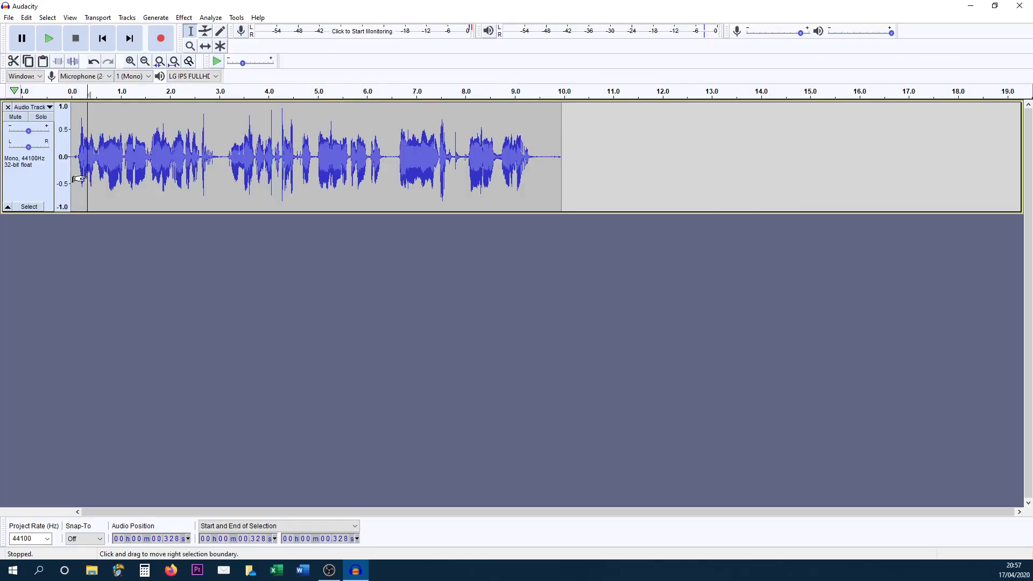
Review the mono and stereo recording channel options, keeping 1 (Mono) selected.
click(133, 76)
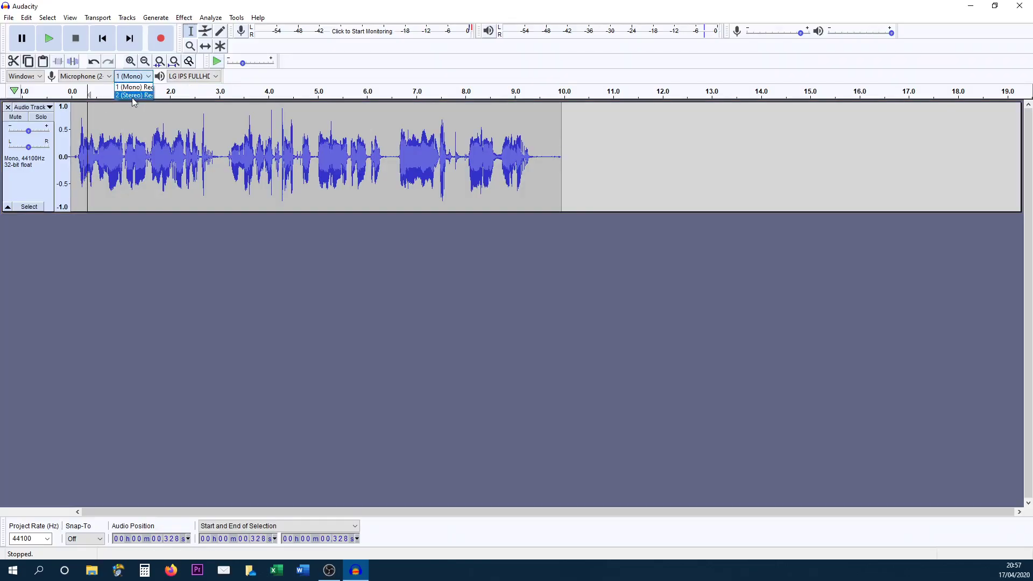
click(117, 149)
click(85, 143)
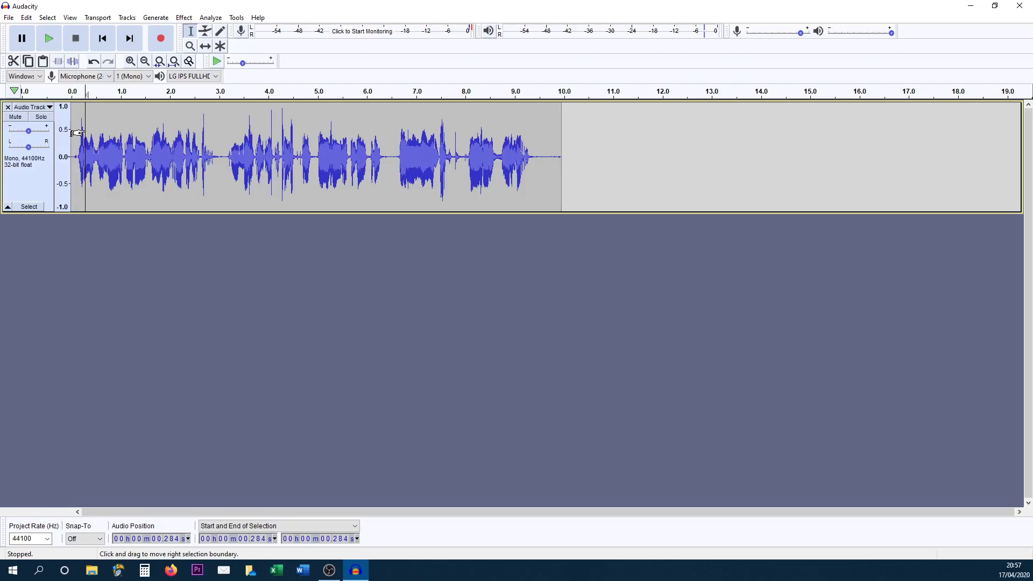
click(132, 76)
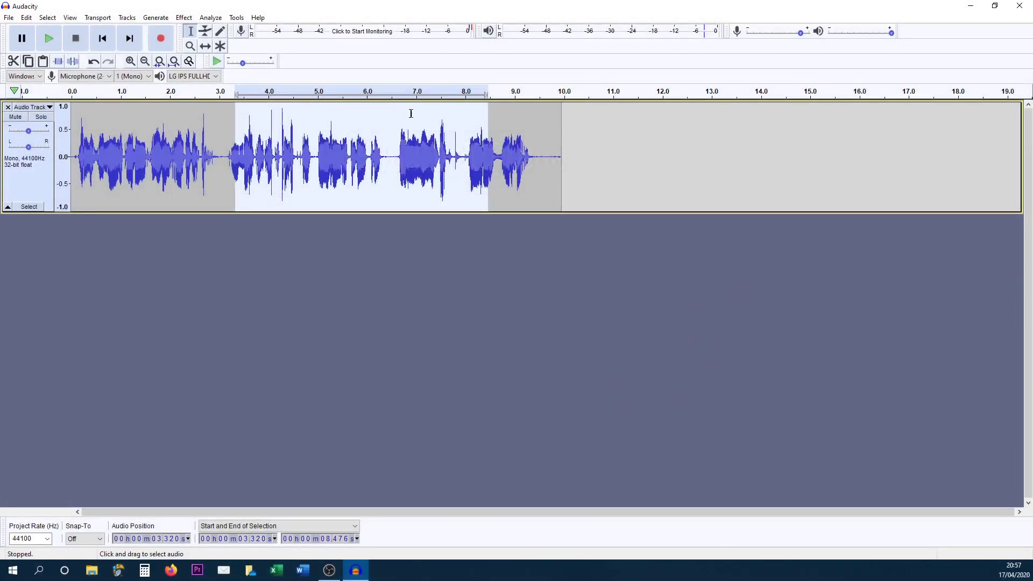
click(133, 76)
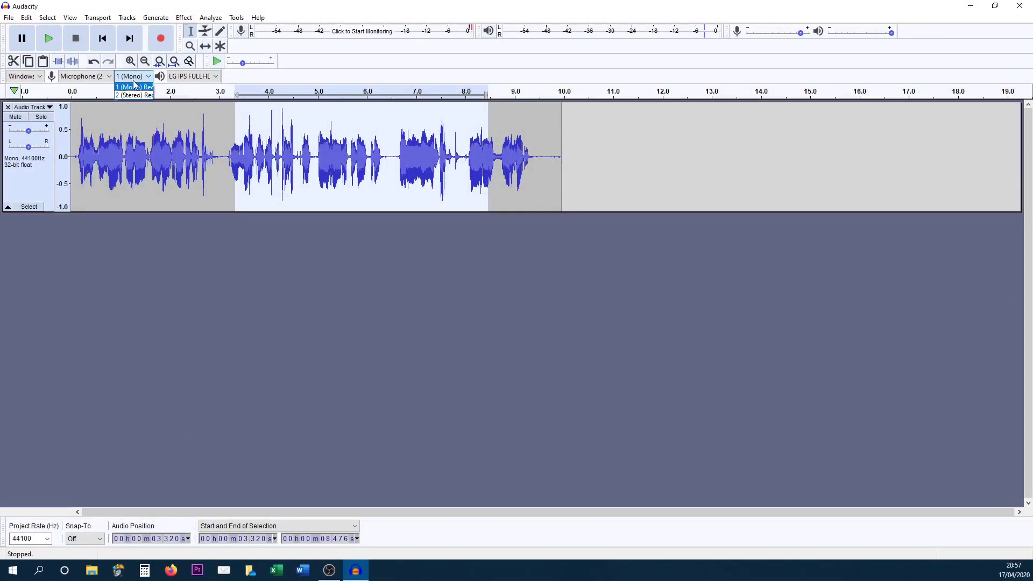
click(135, 87)
click(283, 143)
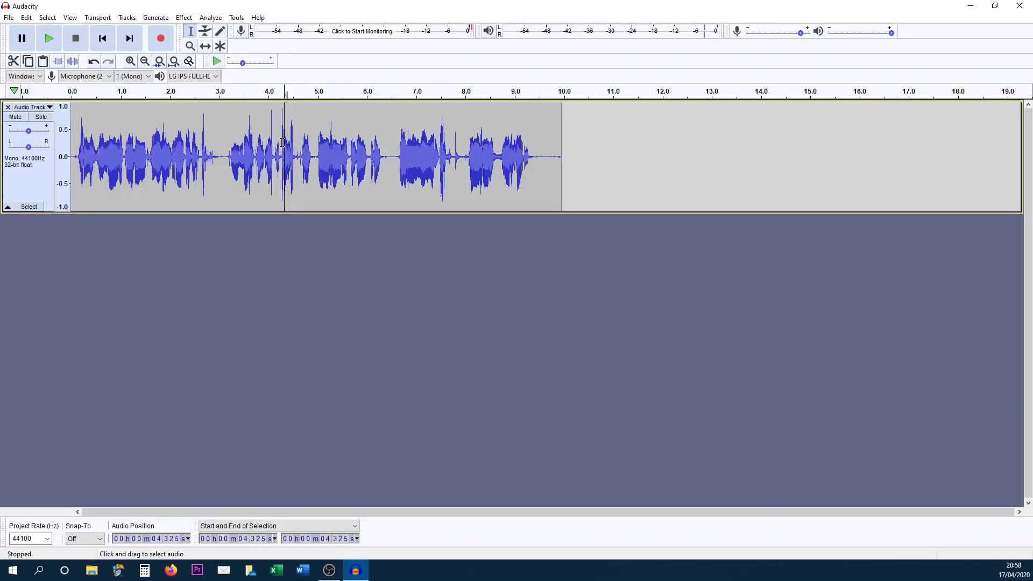
Return the cursor to the start of the track and save the project as example in the Audacity folder.
key(Home)
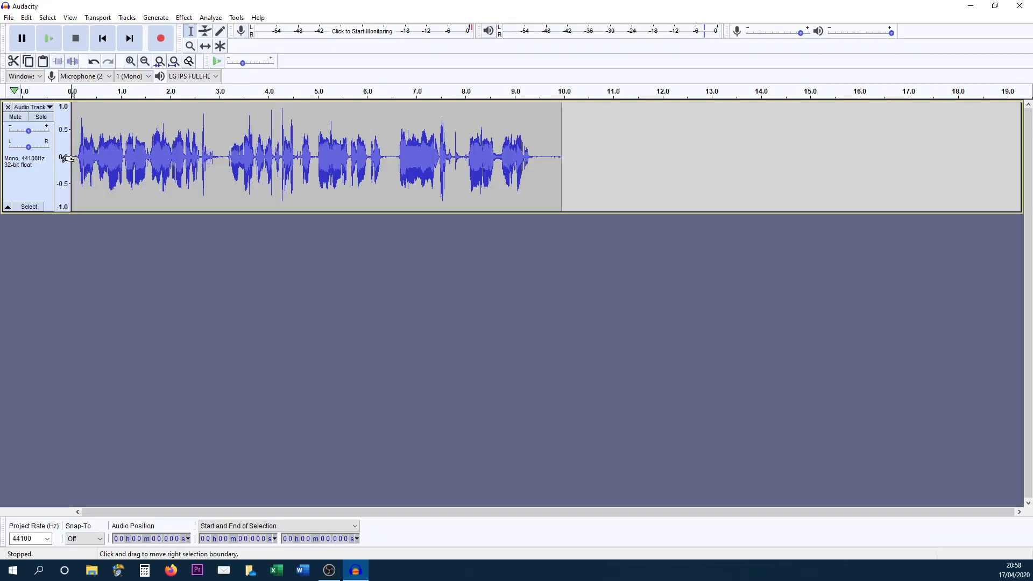
key(ctrl+s)
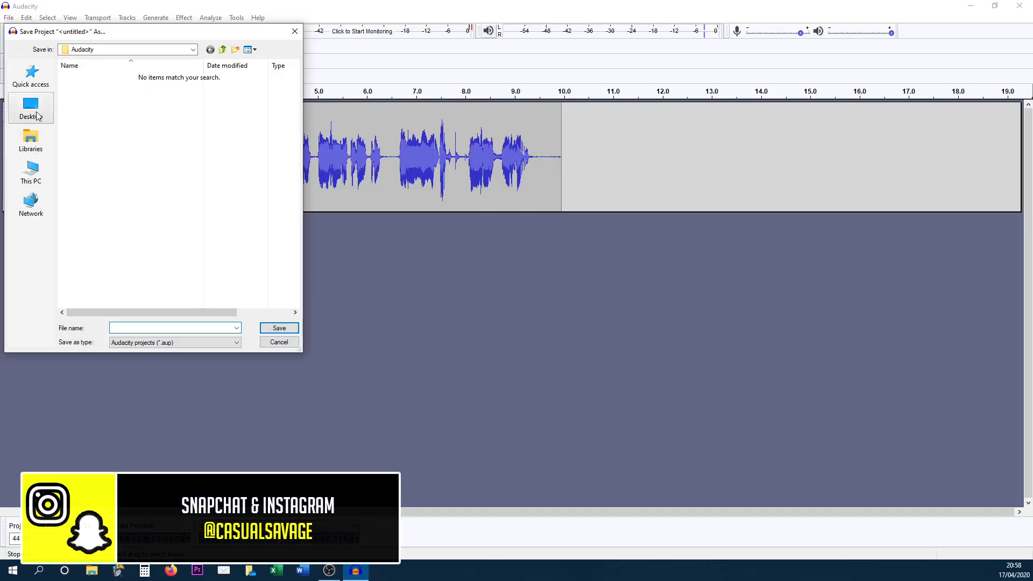
text(example)
key(Return)
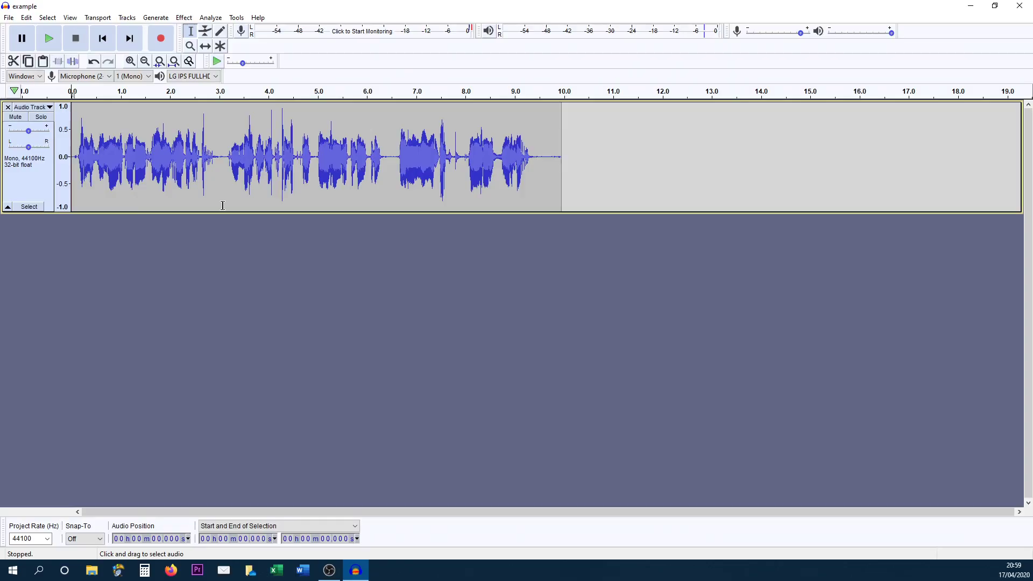
Export the whole recording as an MP3 named example, with the Preset bit rate mode, Standard 170-210 kbps quality and empty metadata tags.
double_click(214, 192)
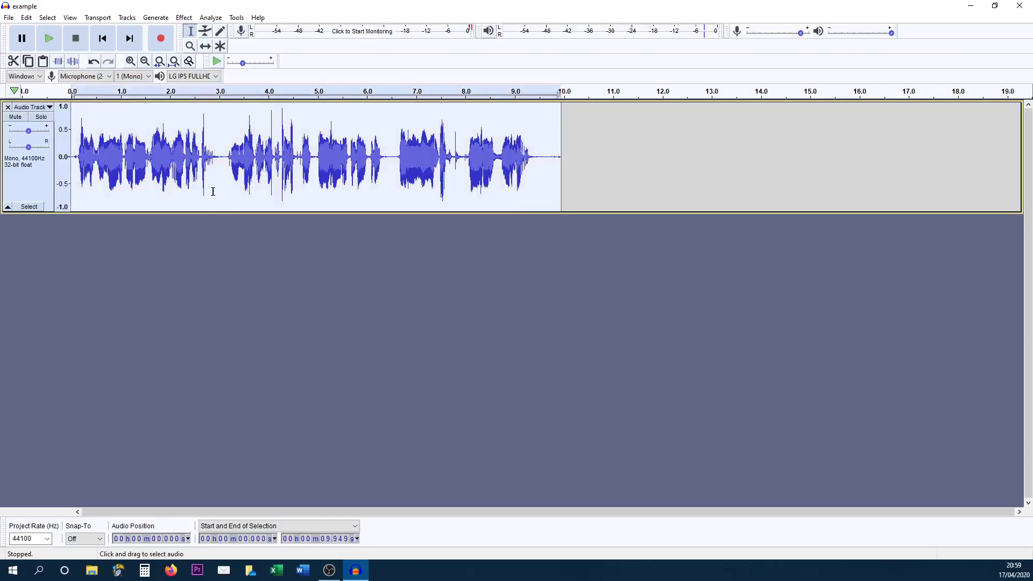
click(8, 17)
mouse_move(96, 97)
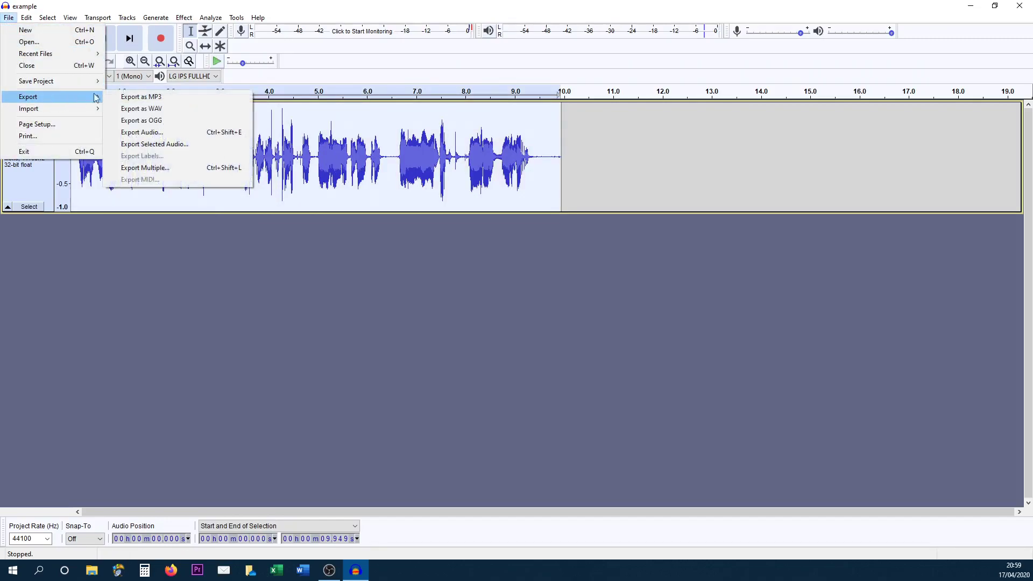
click(206, 101)
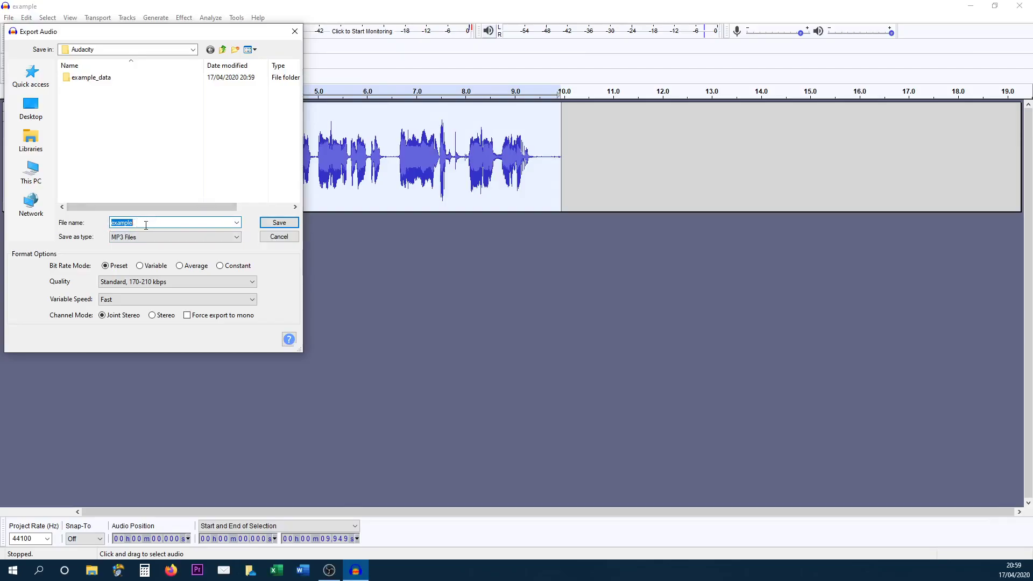
click(279, 223)
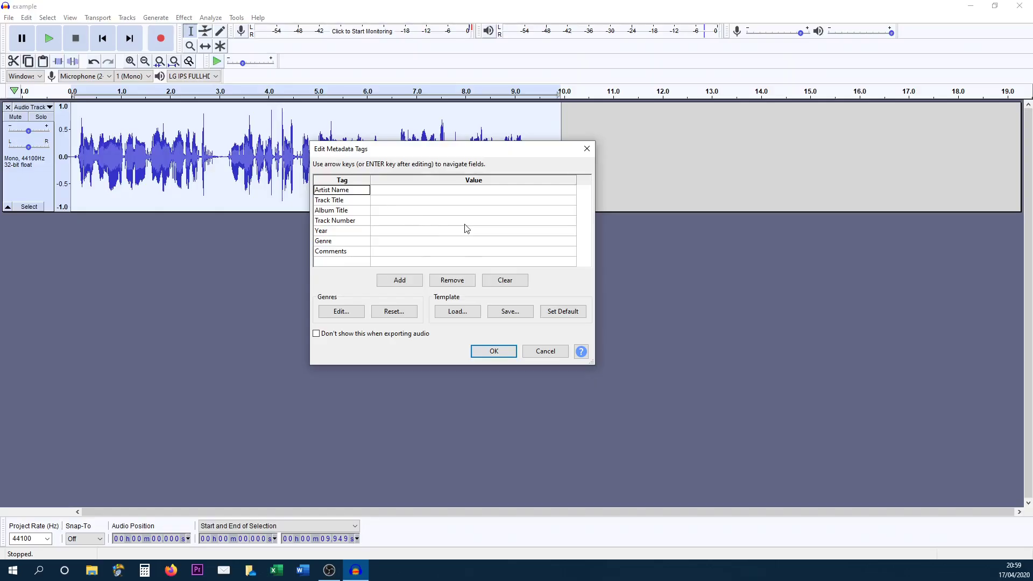
click(486, 354)
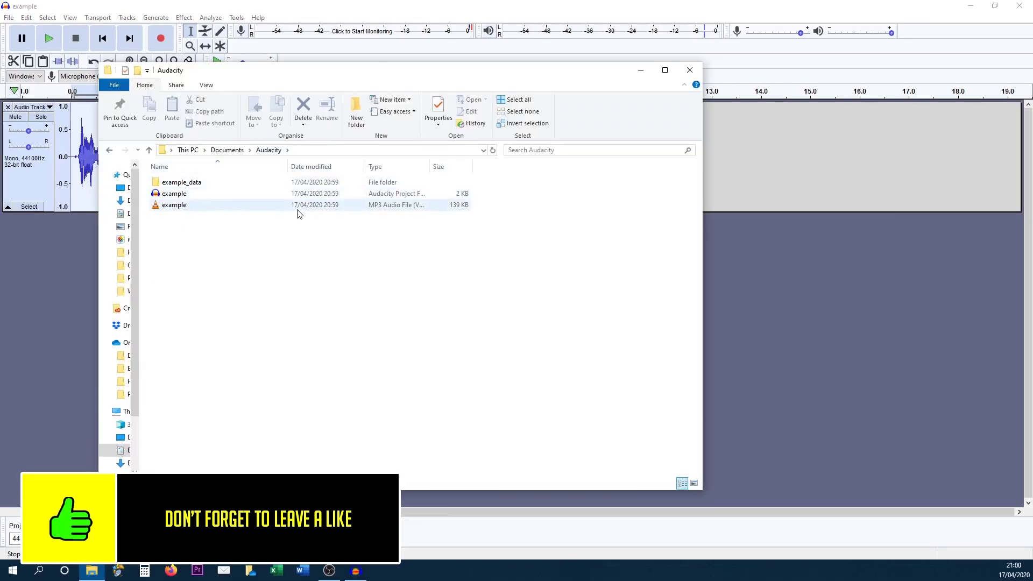
Check the exported example MP3 in the Documents > Audacity folder in File Explorer, and switch back to Audacity.
click(299, 208)
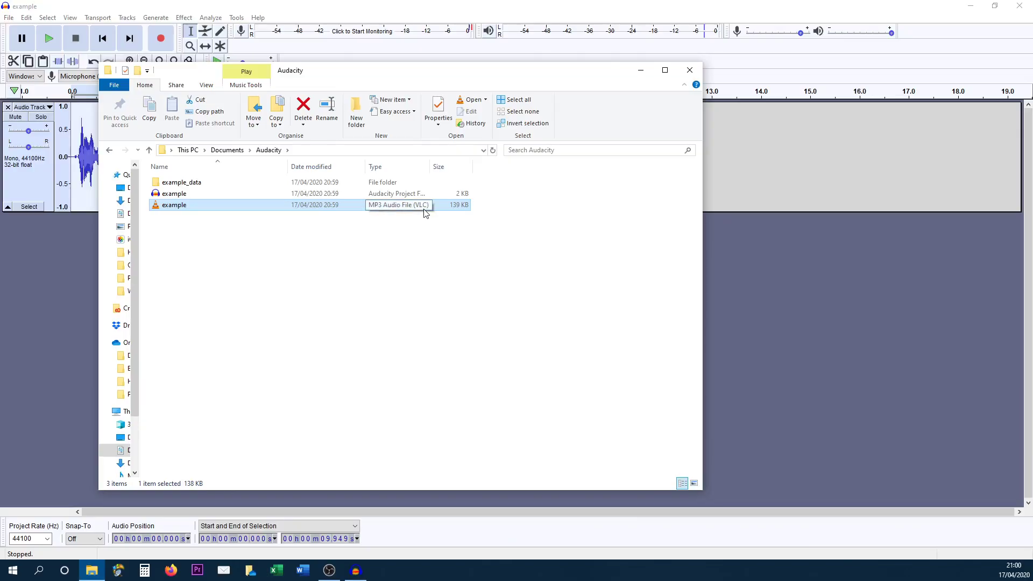
key(alt+Tab)
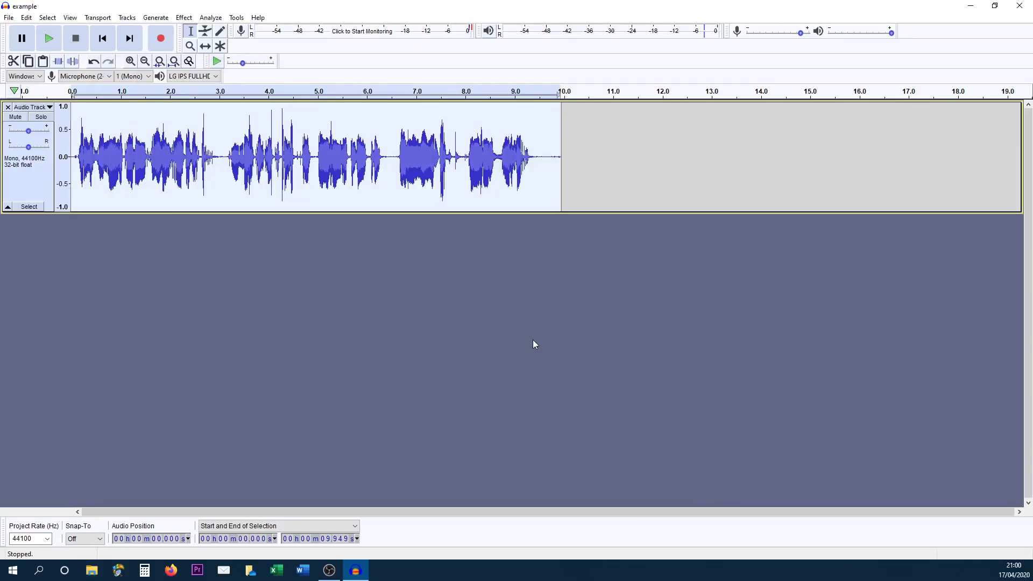